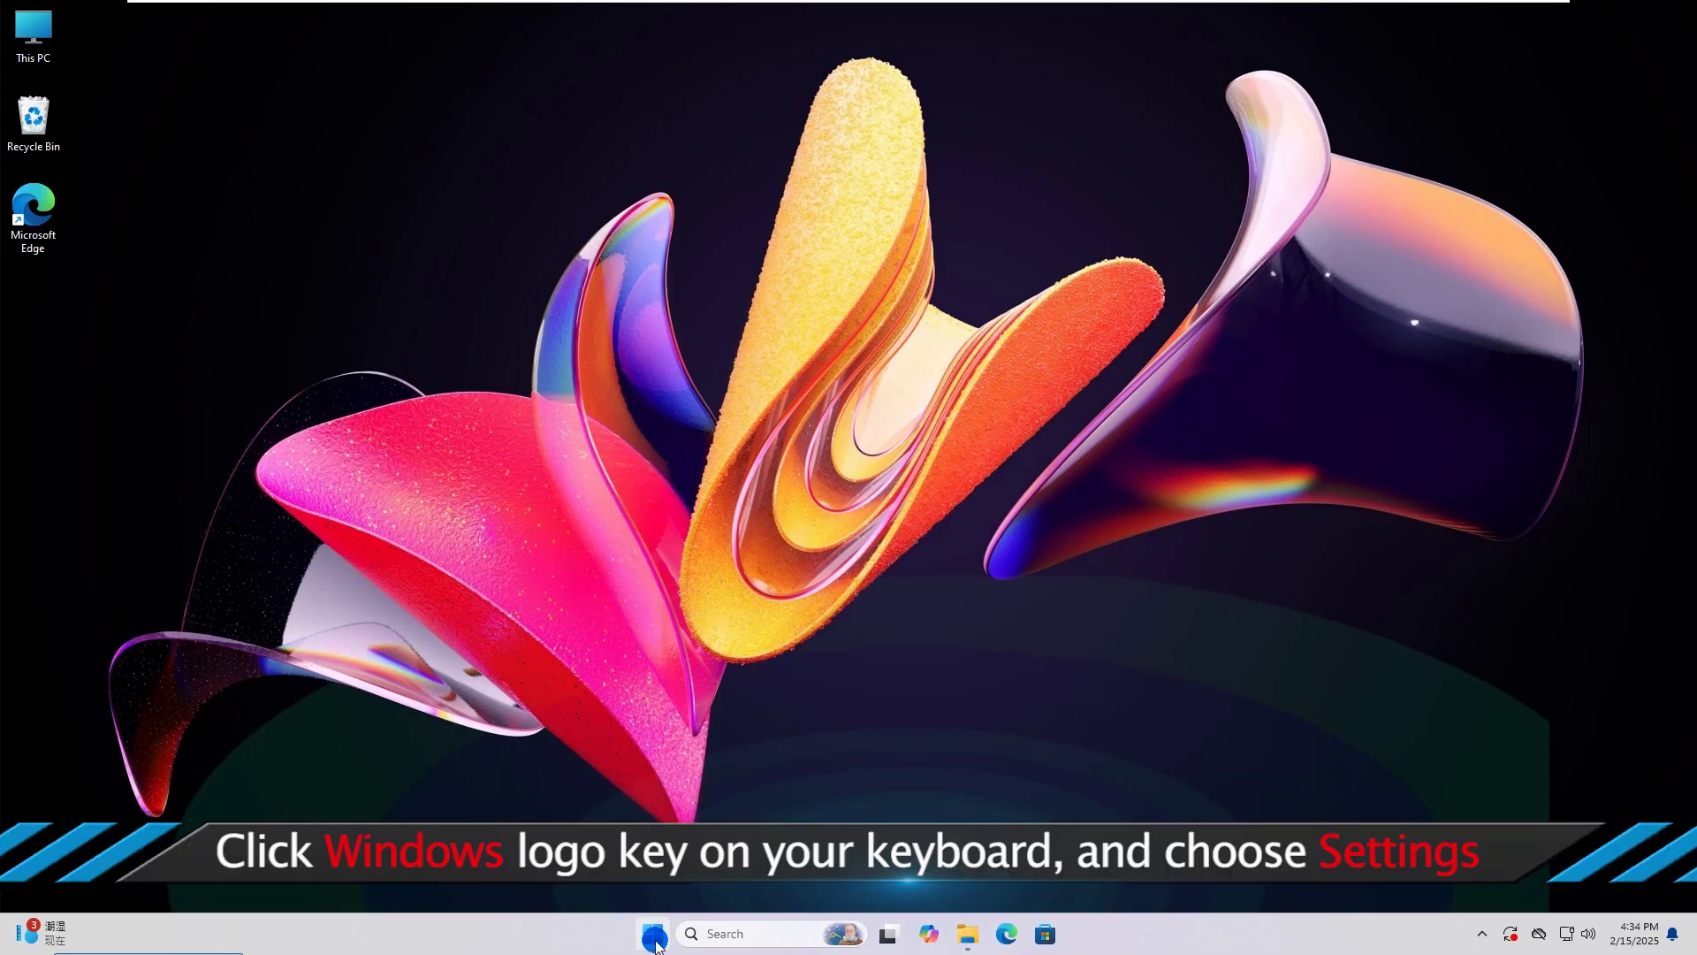
Open the Start menu from the taskbar Start button.
click(652, 939)
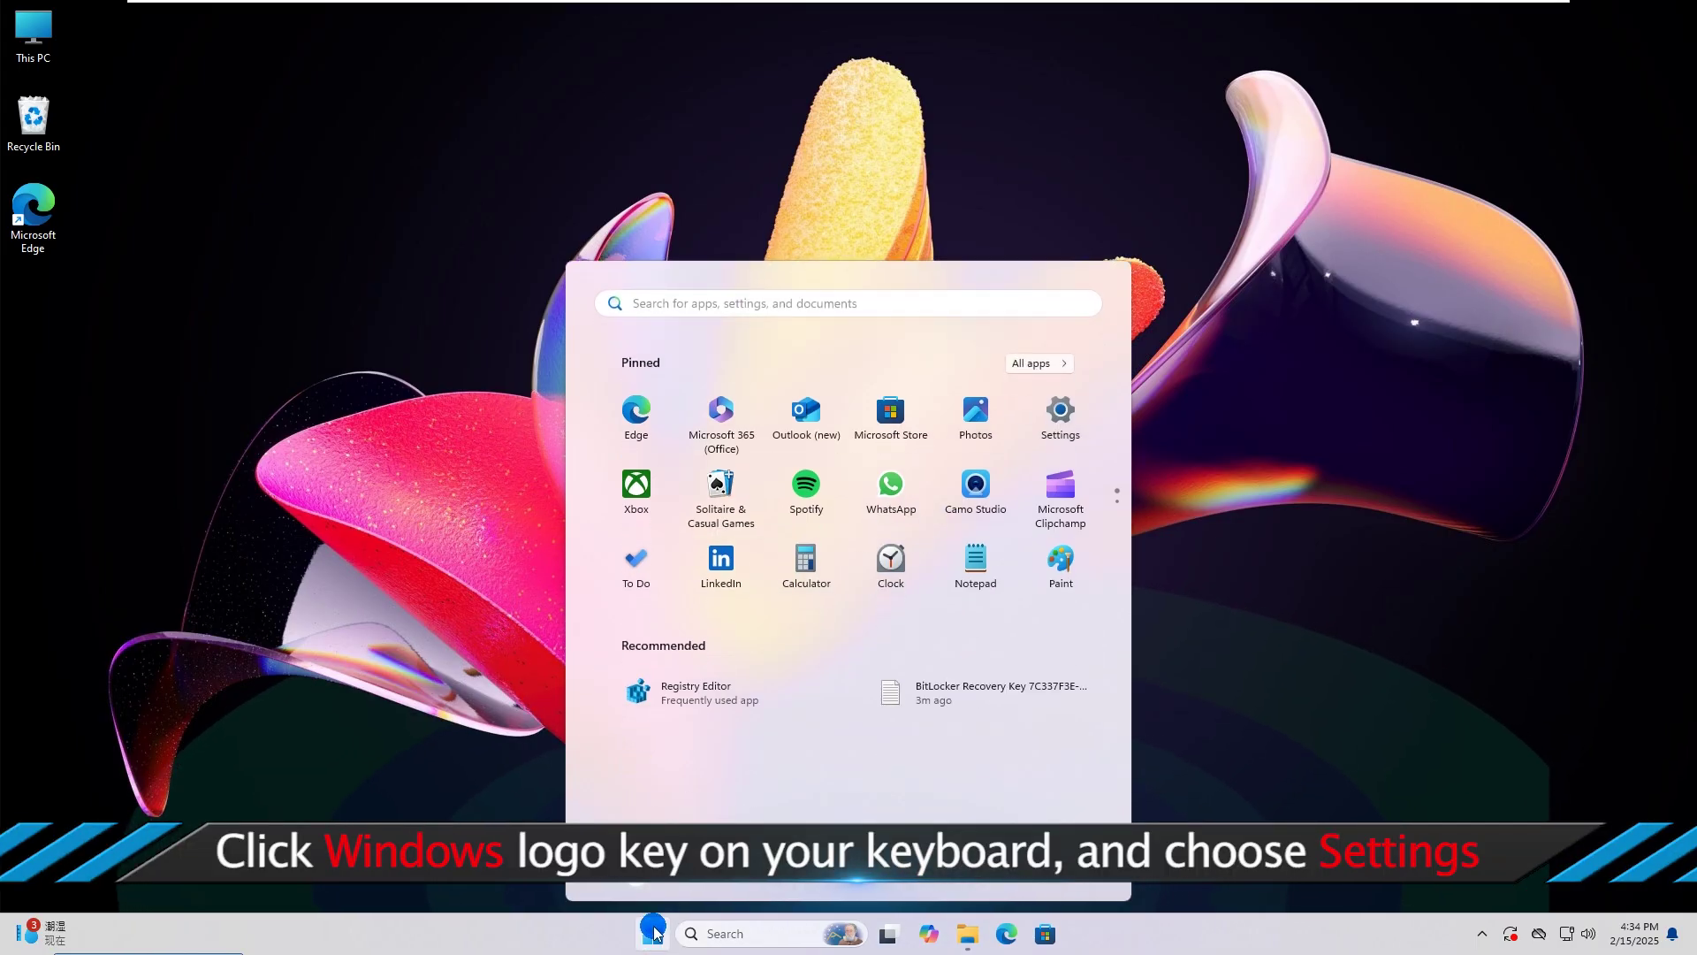
Launch the Settings app from the Pinned apps.
click(1063, 414)
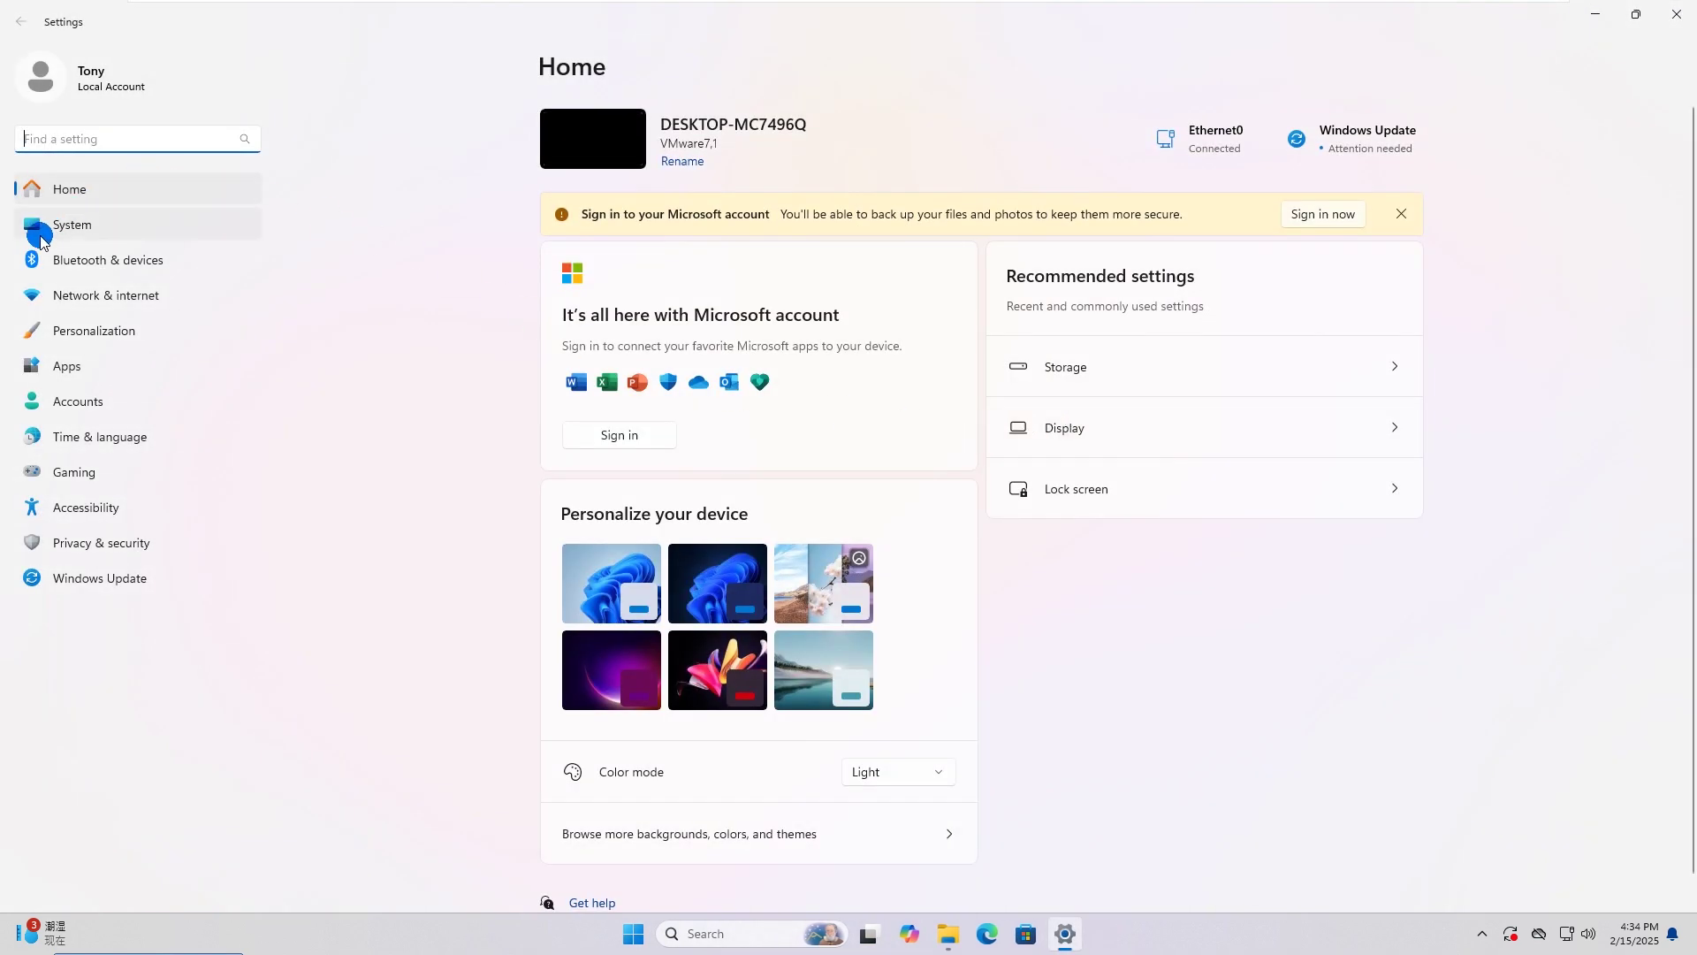
Go to System > Storage > Advanced storage settings > Disks & volumes and open New Volume (E:) properties.
click(75, 226)
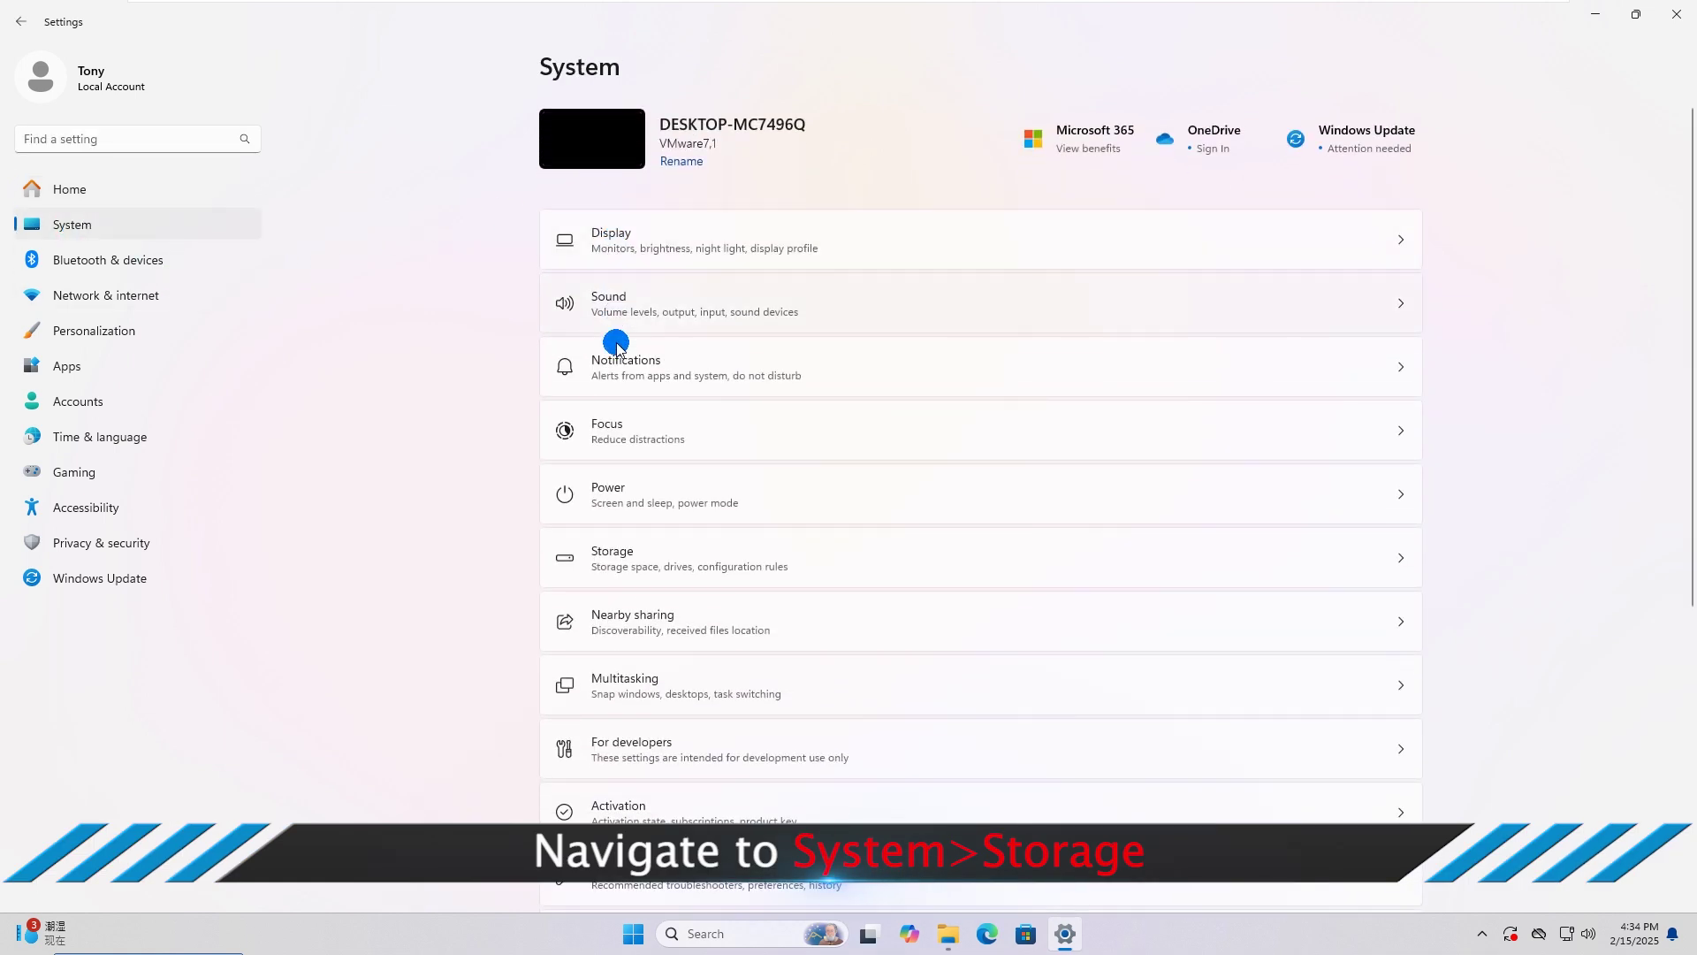
click(600, 557)
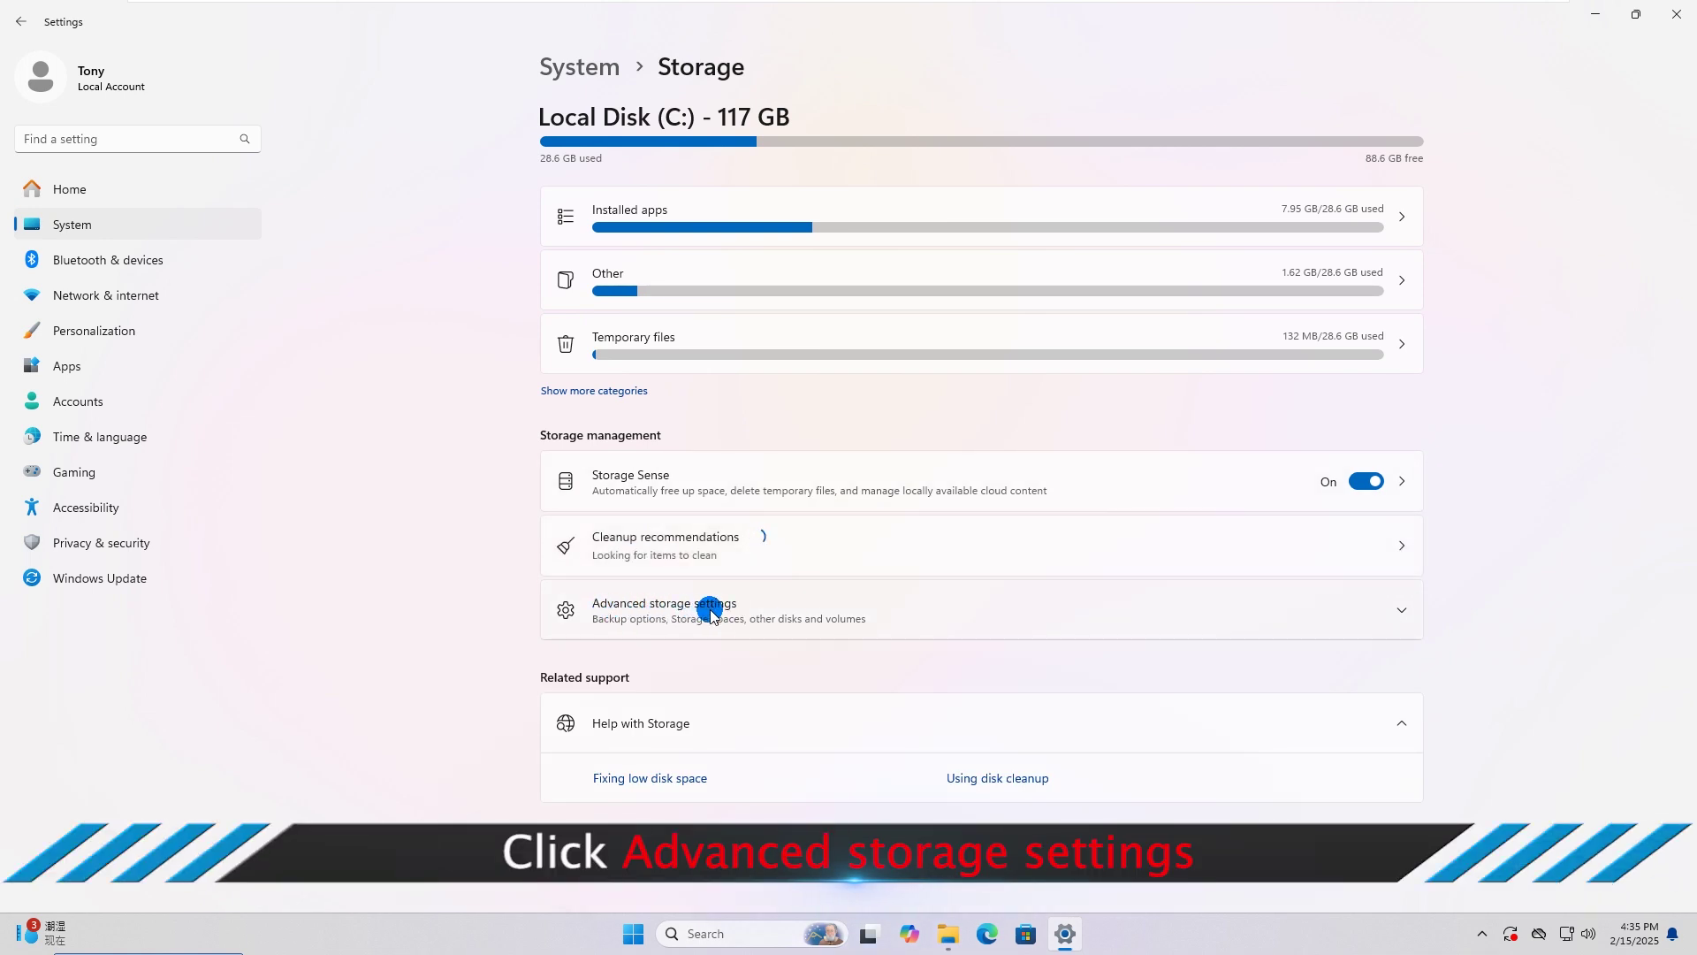
click(672, 610)
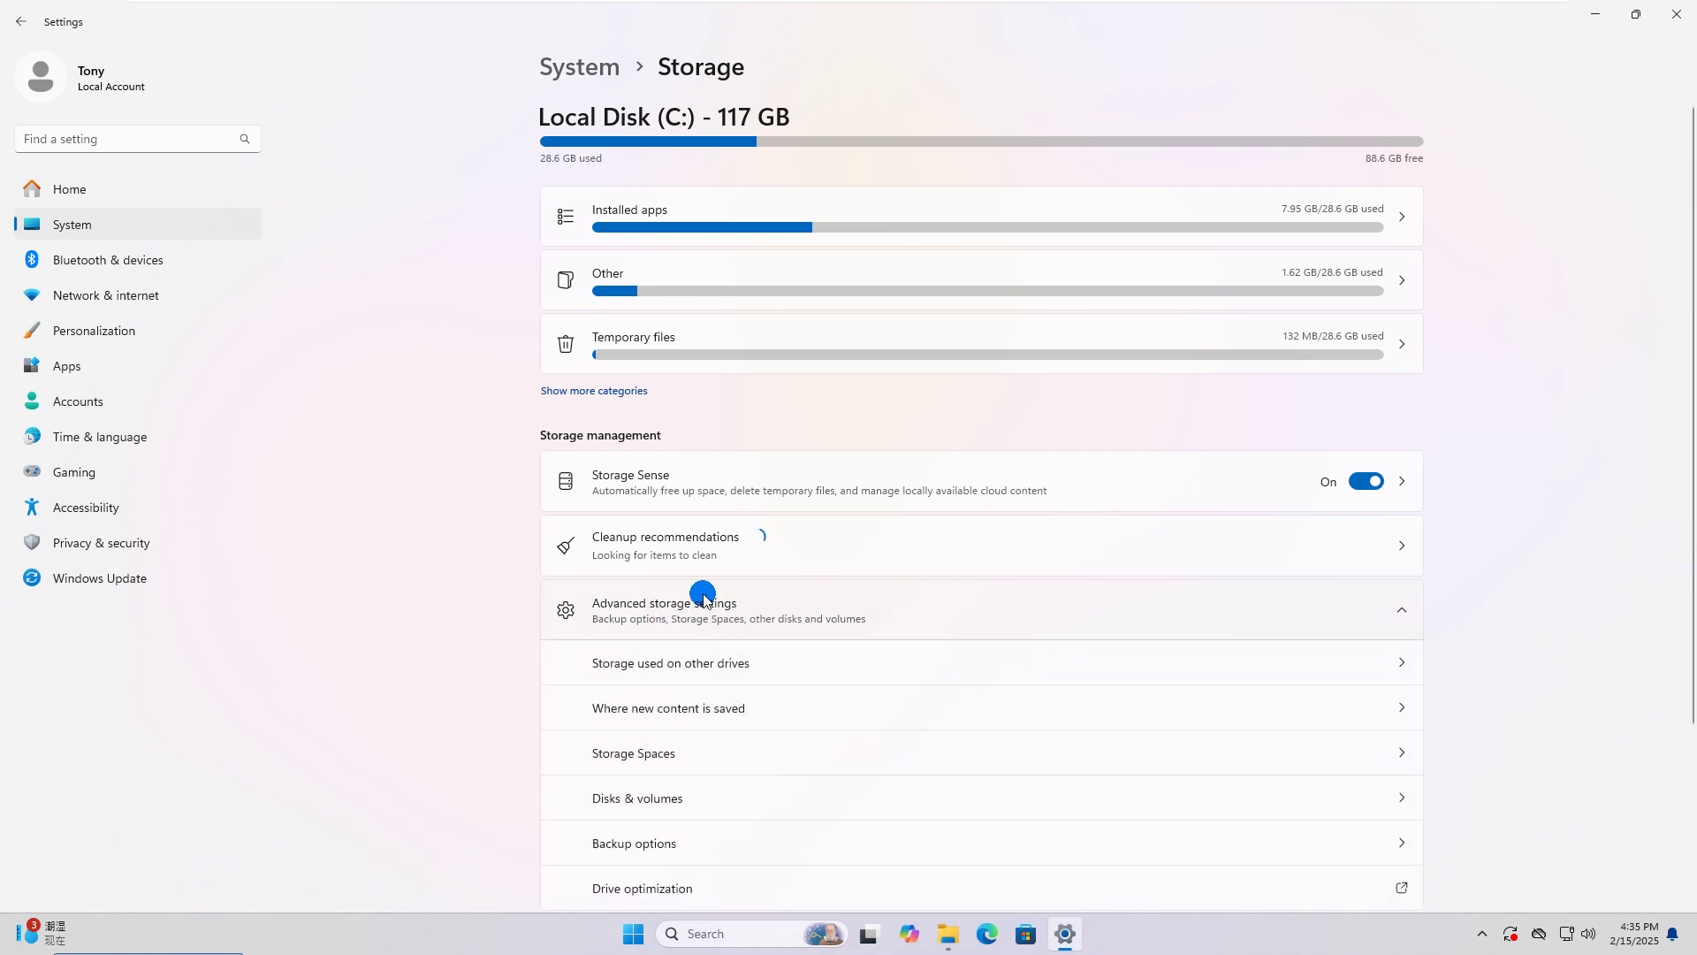
scroll(872, 540, down, 3)
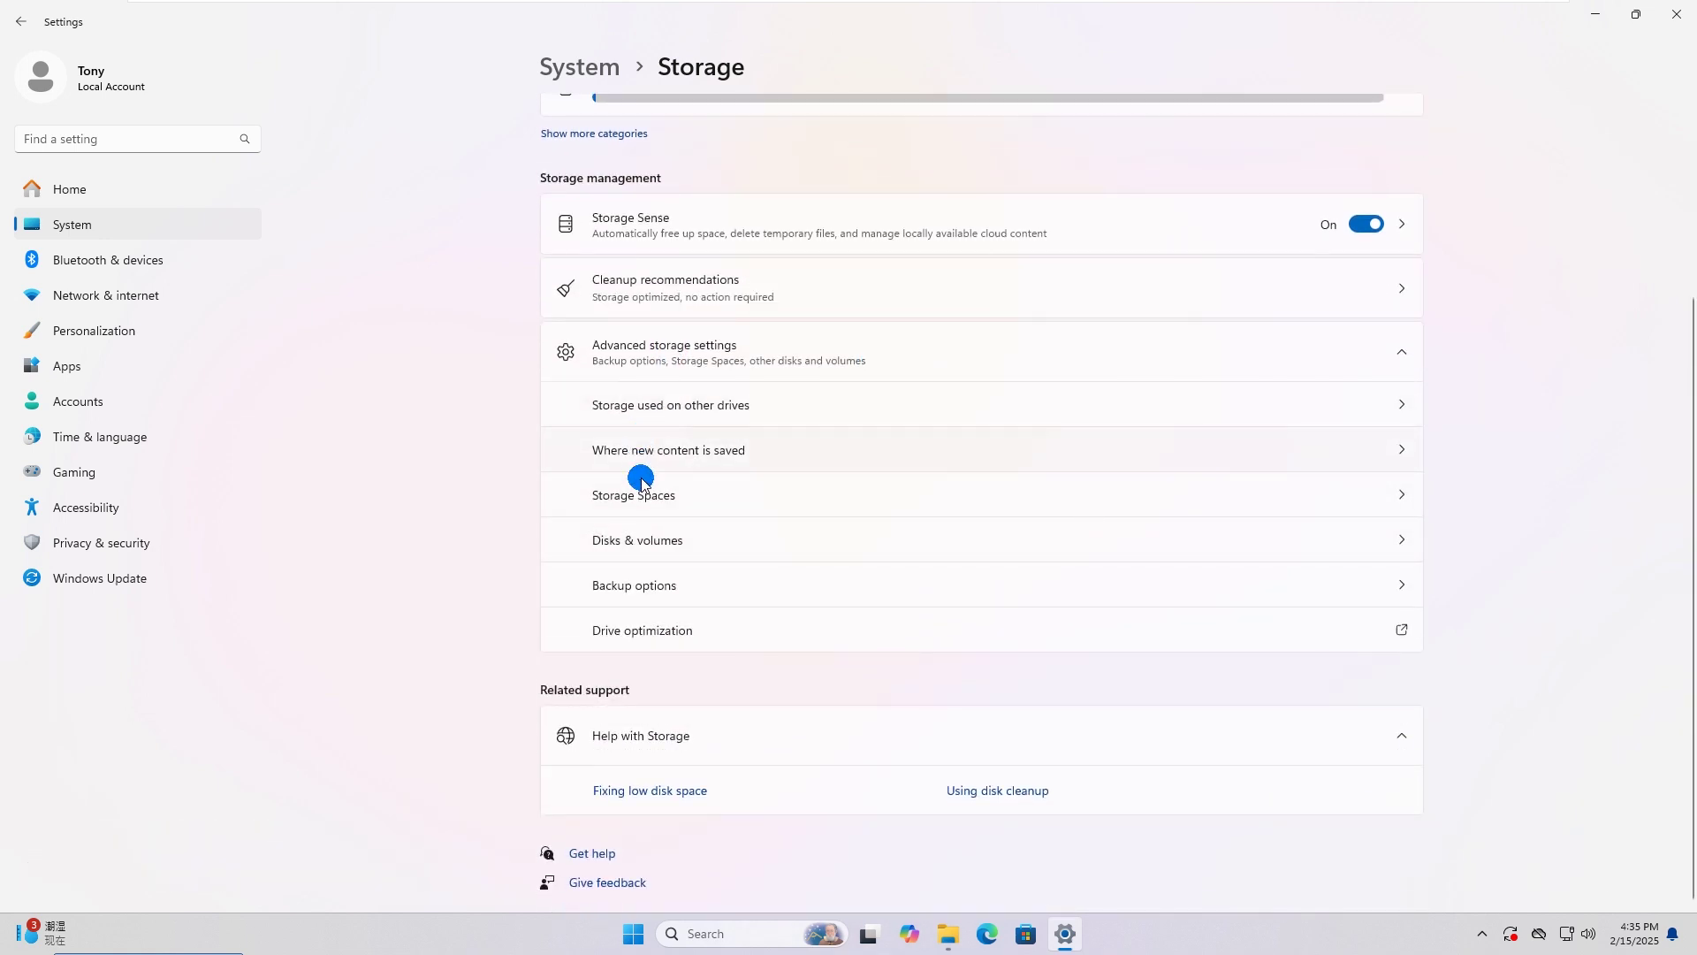
click(643, 542)
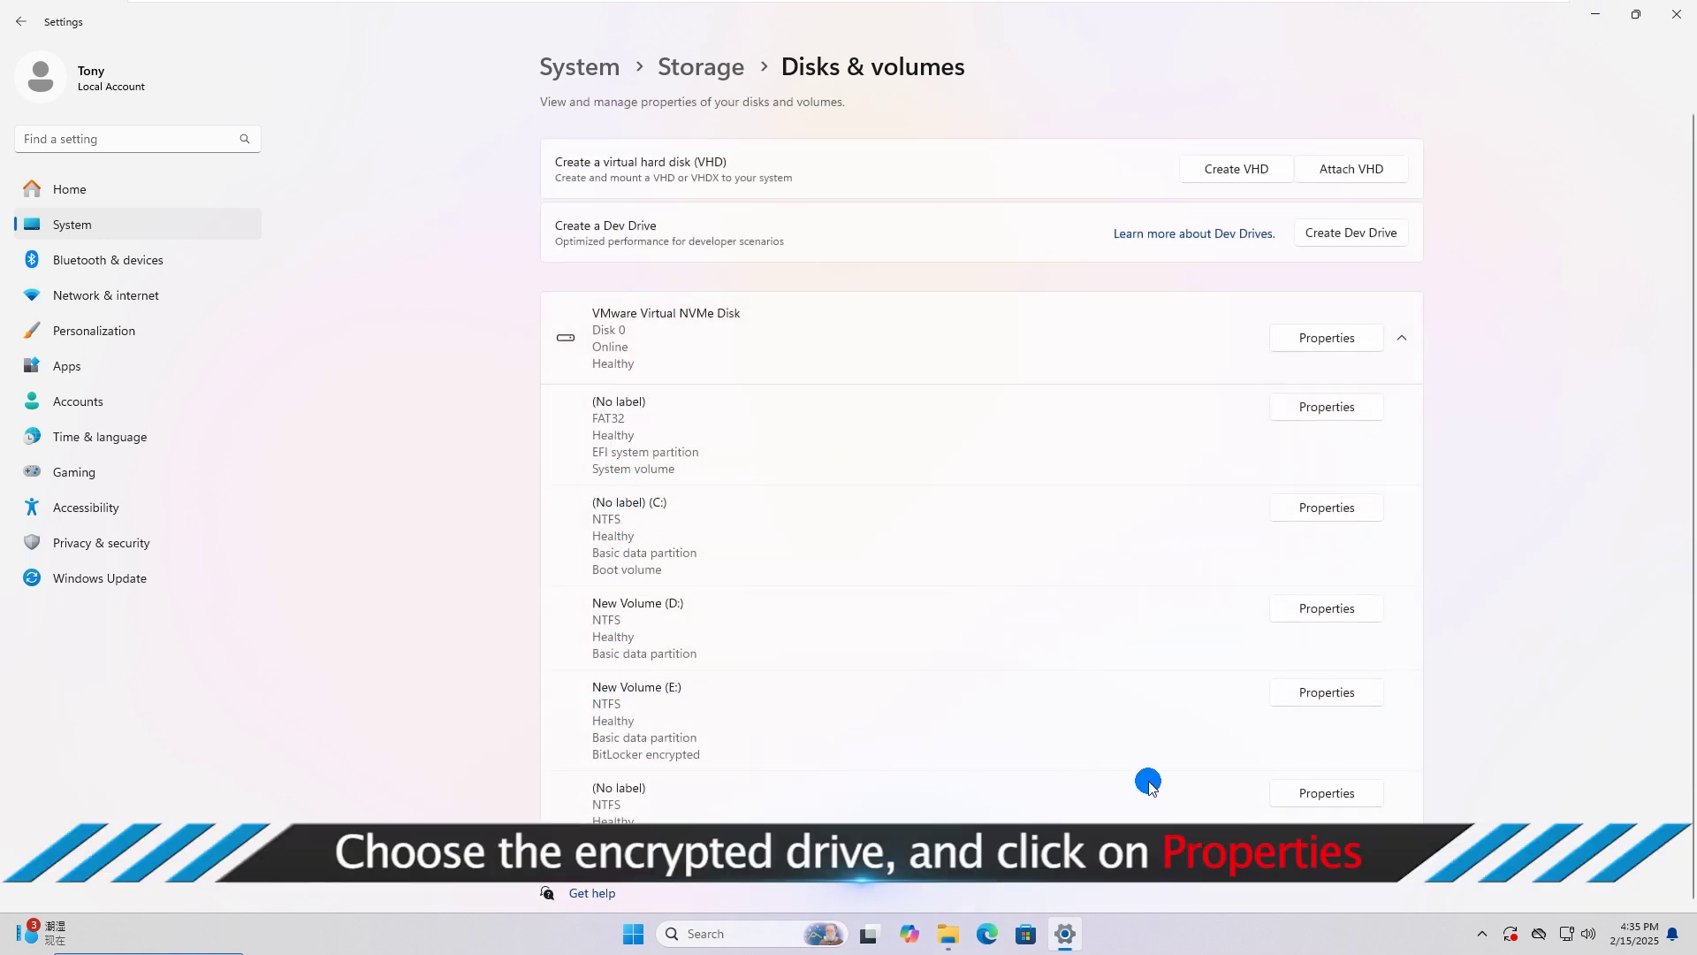
click(1338, 695)
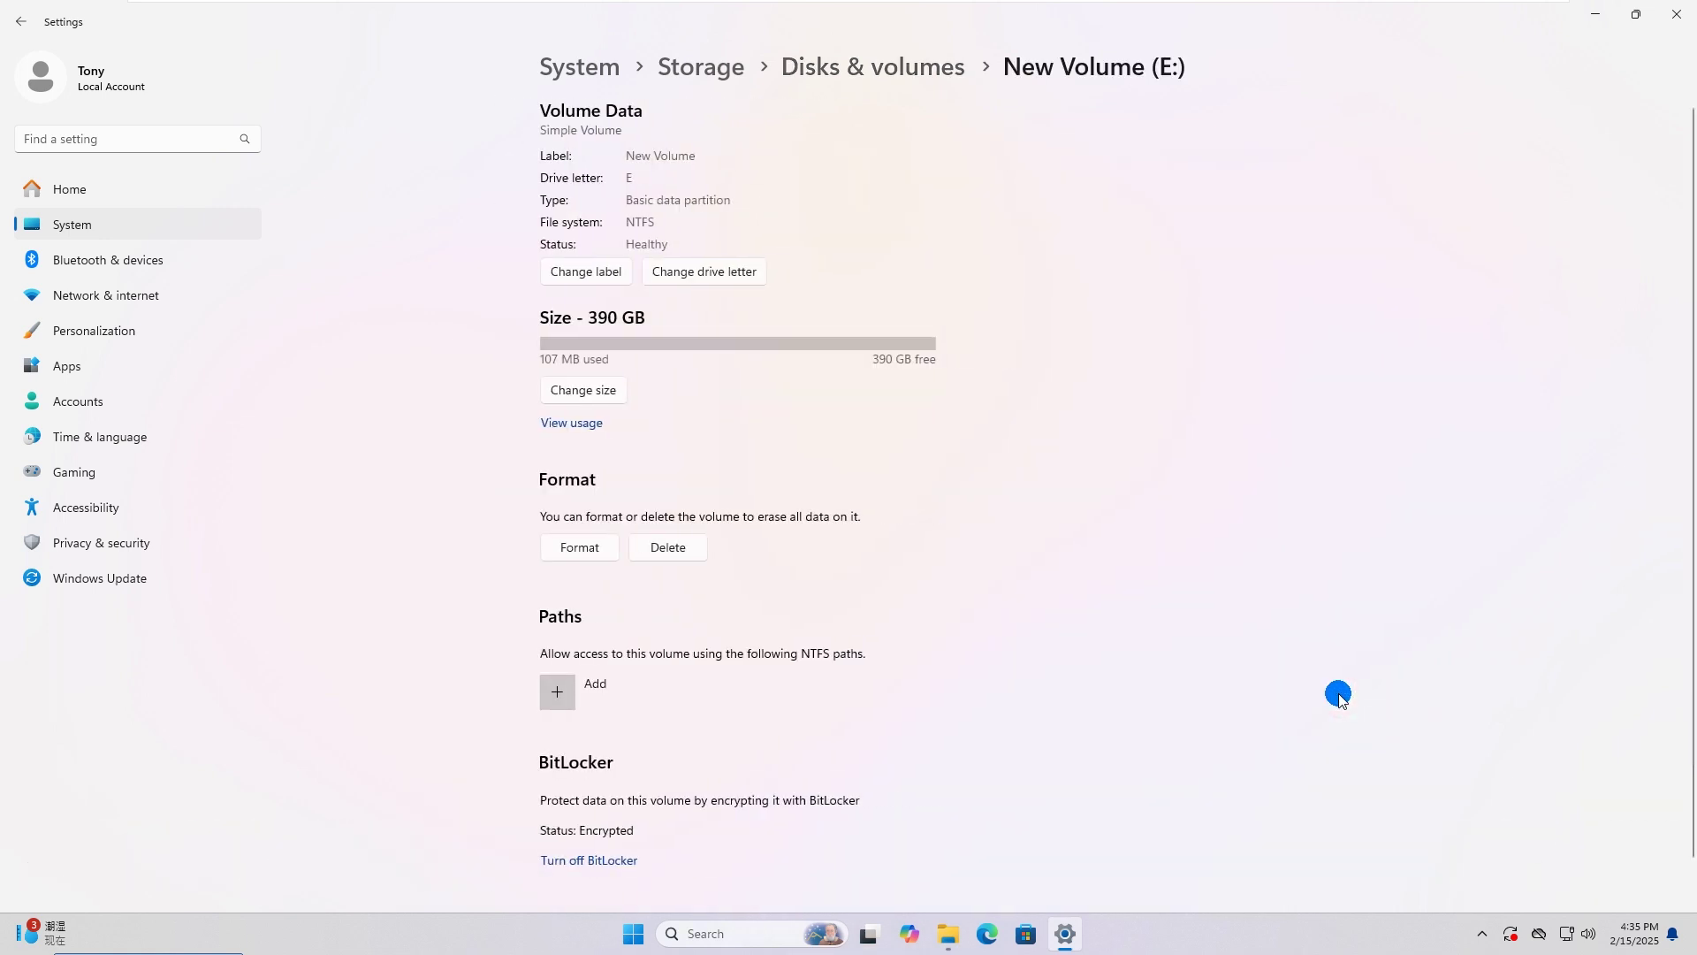
Choose Turn off BitLocker on the New Volume (E:) properties page.
scroll(689, 495, down, 1)
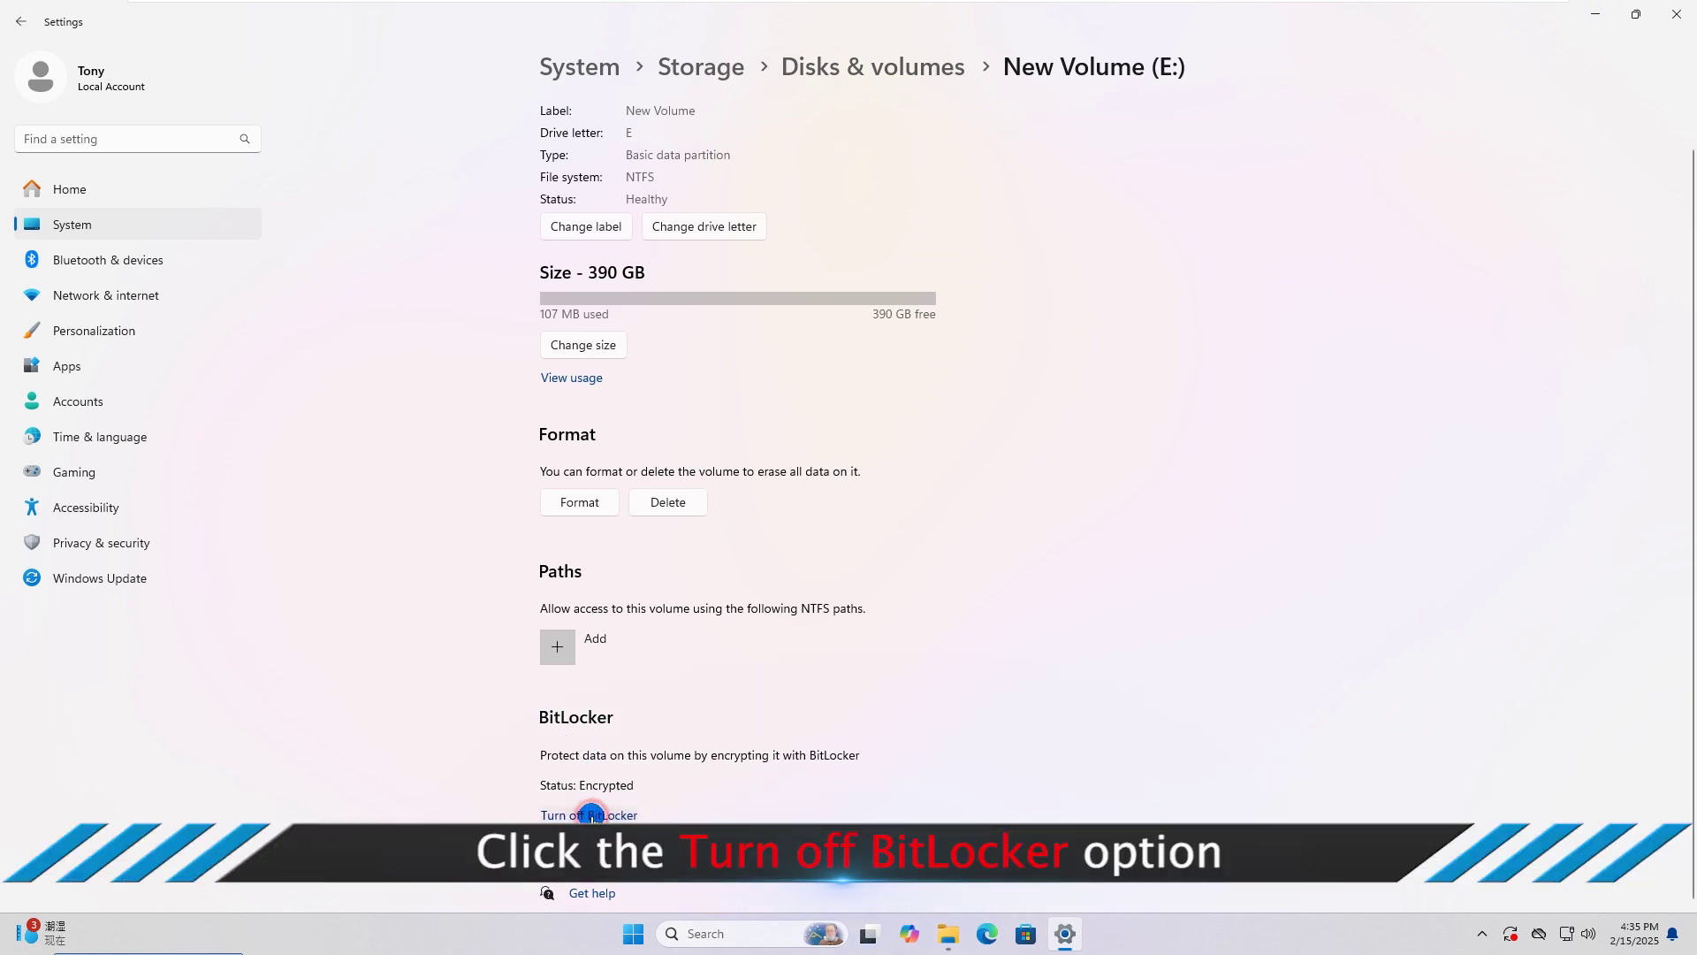
click(591, 816)
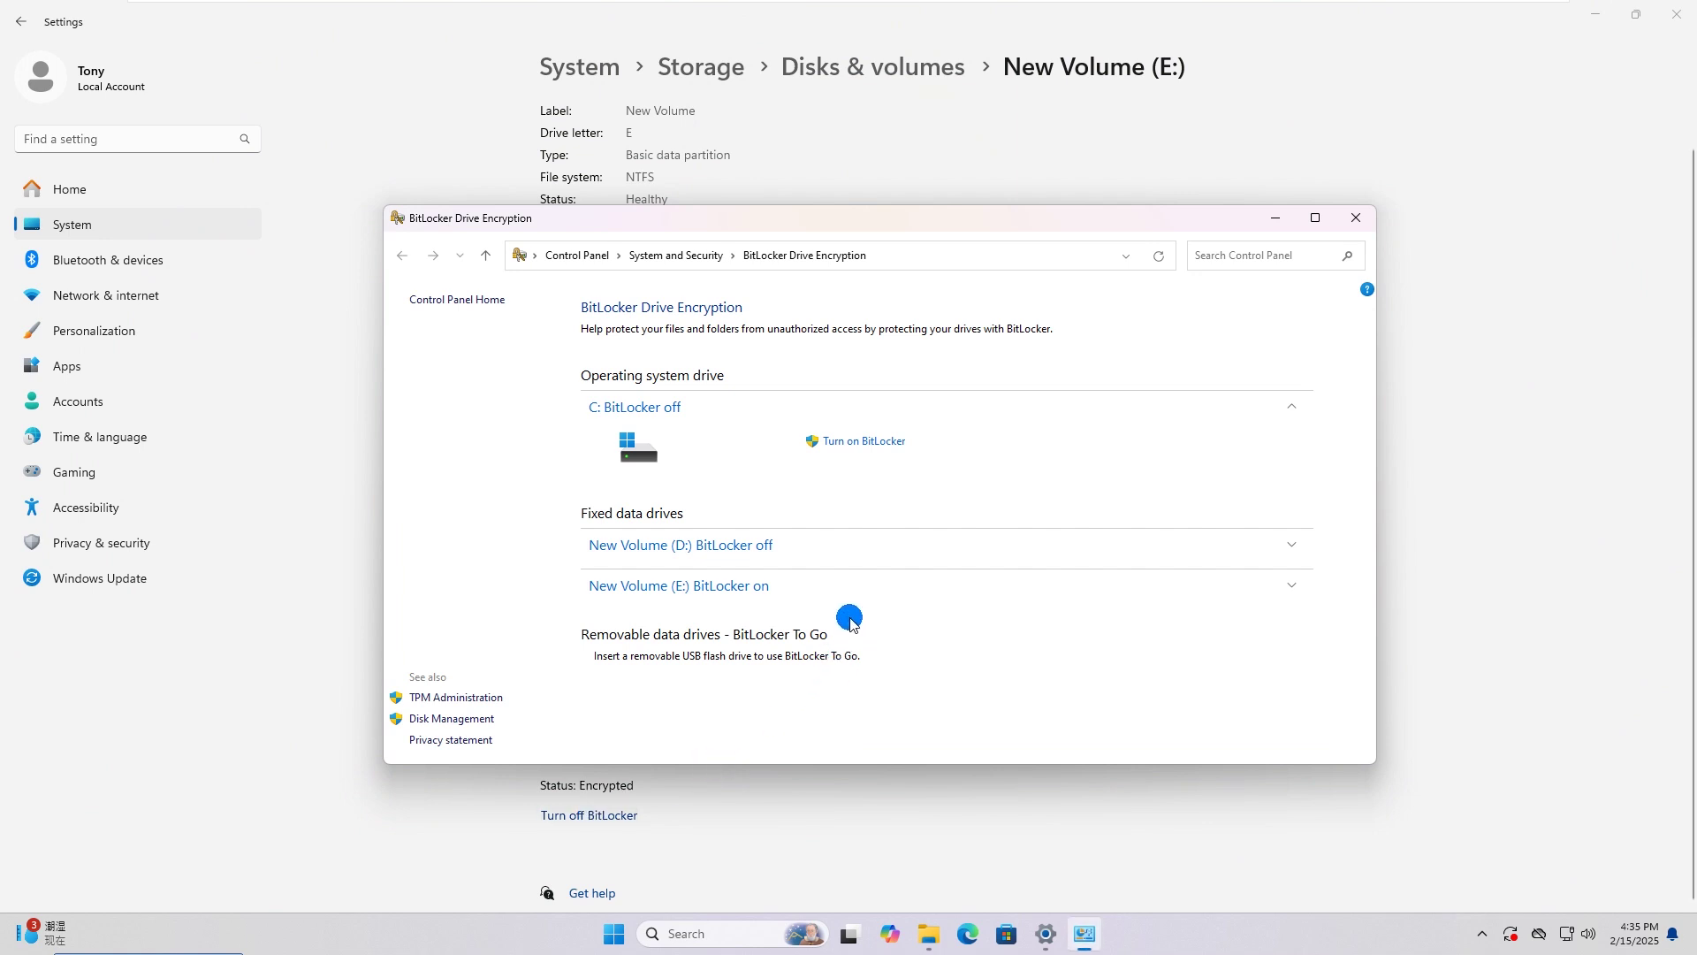
Turn off BitLocker on New Volume (E:), confirm decryption, then close Control Panel and Settings.
click(758, 587)
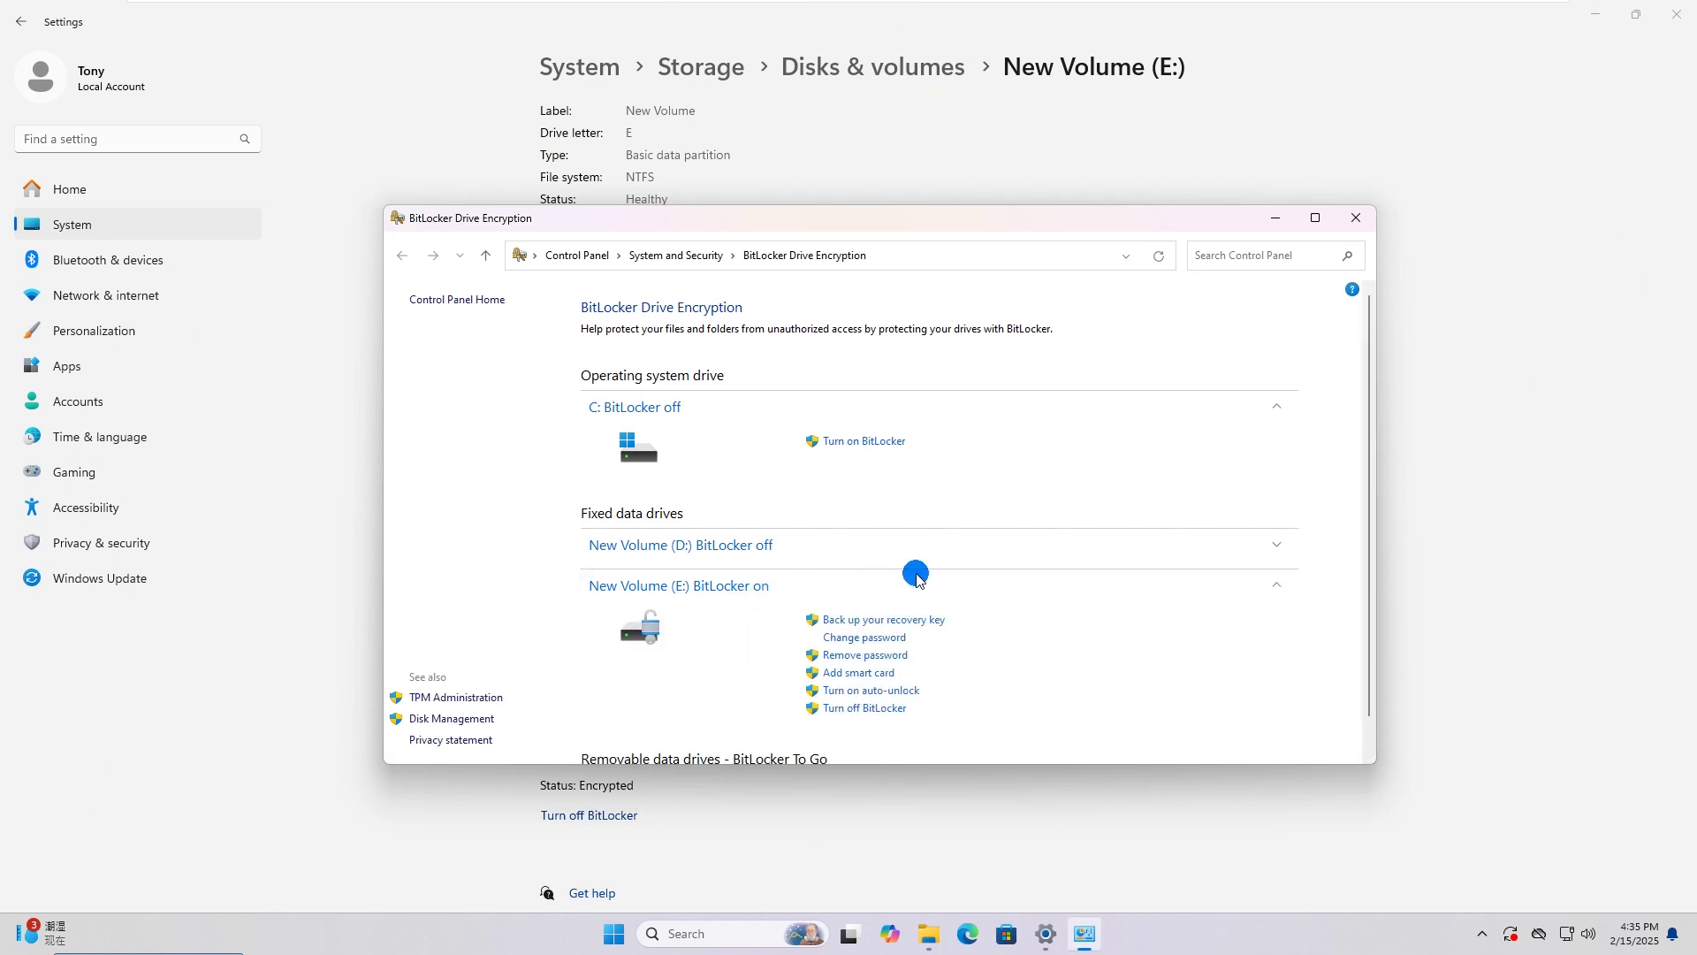
scroll(1017, 619, down, 1)
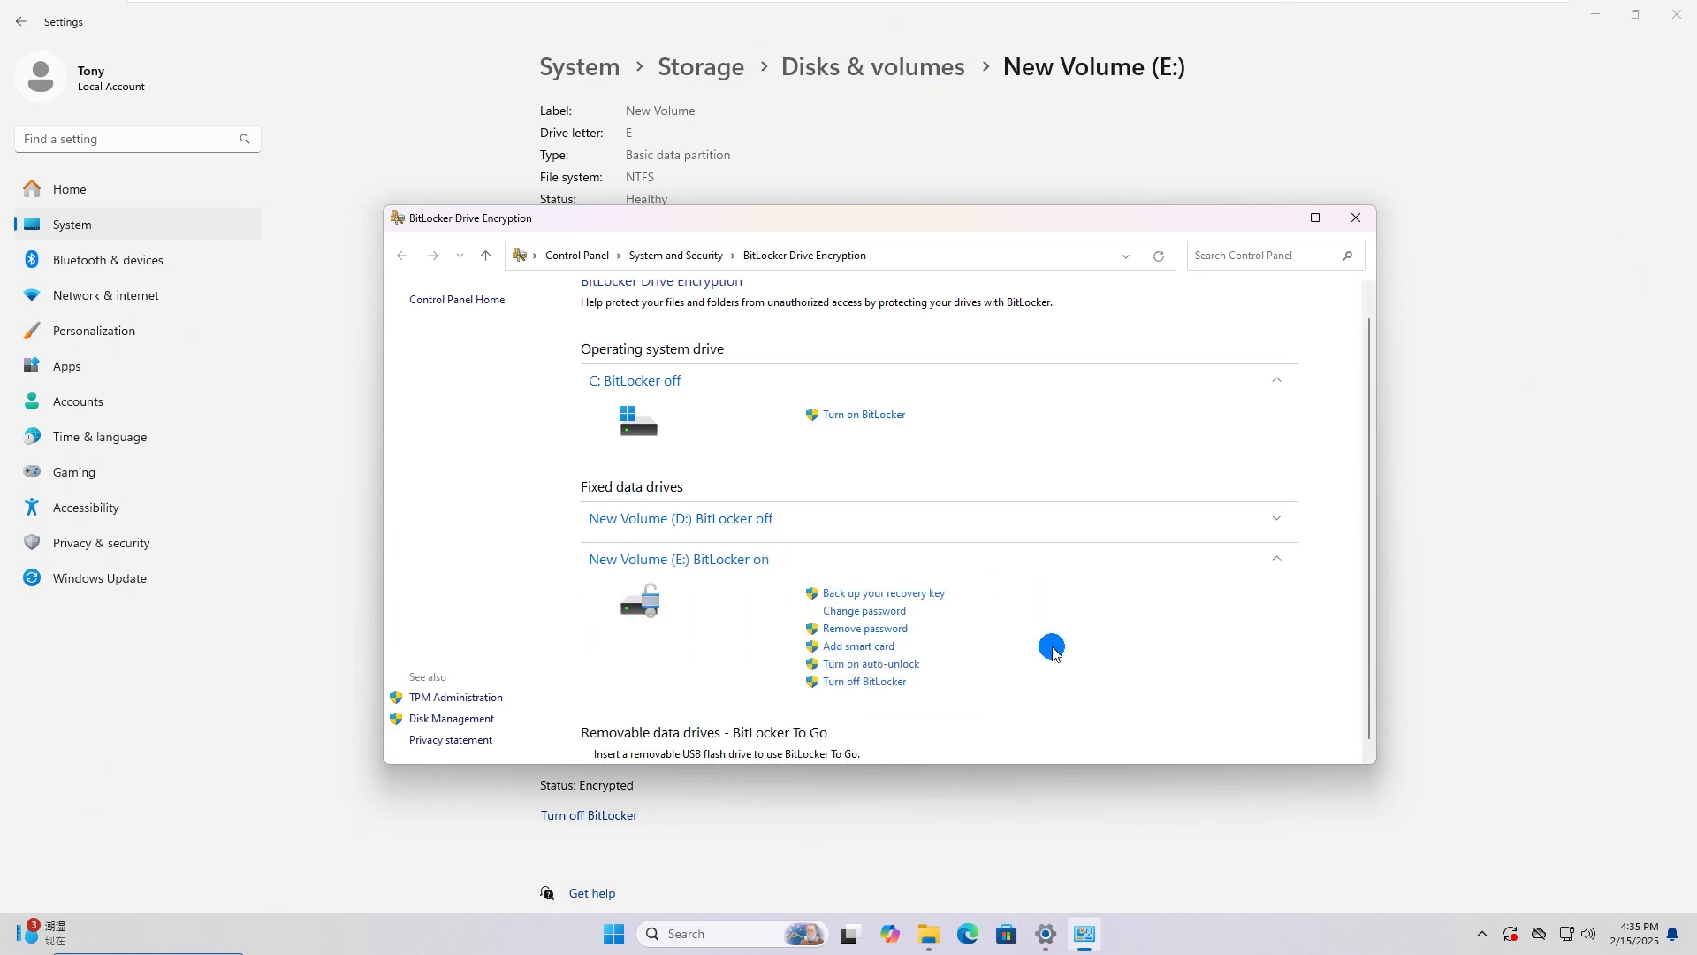
click(856, 687)
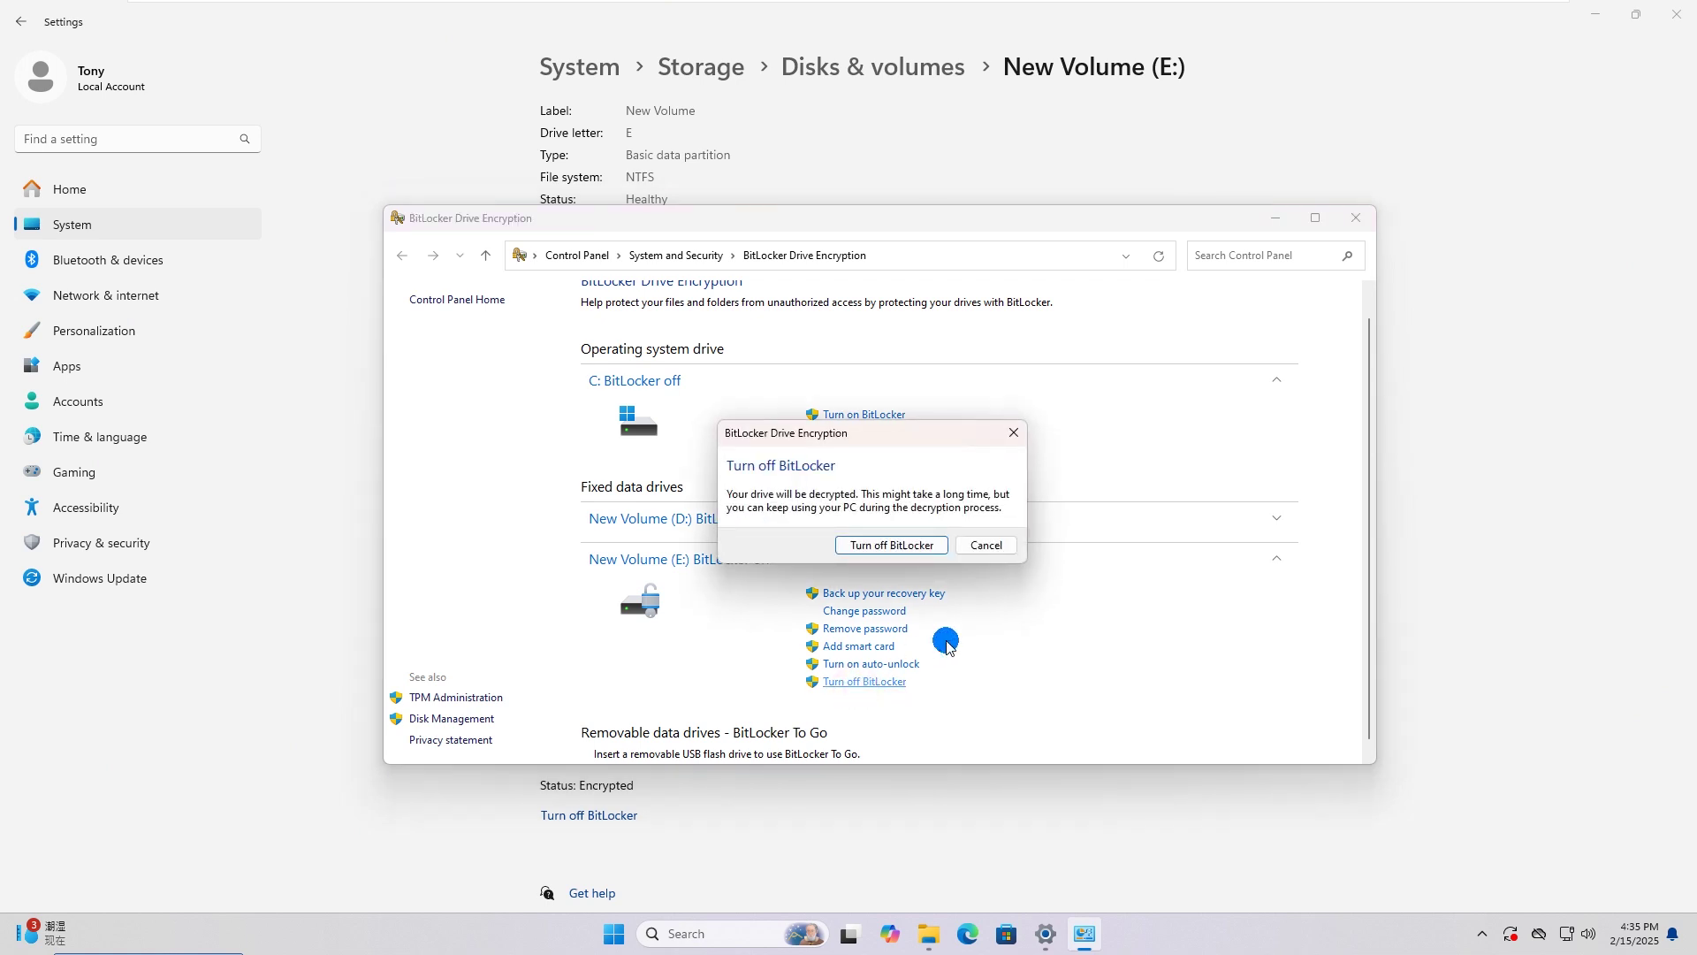
click(891, 546)
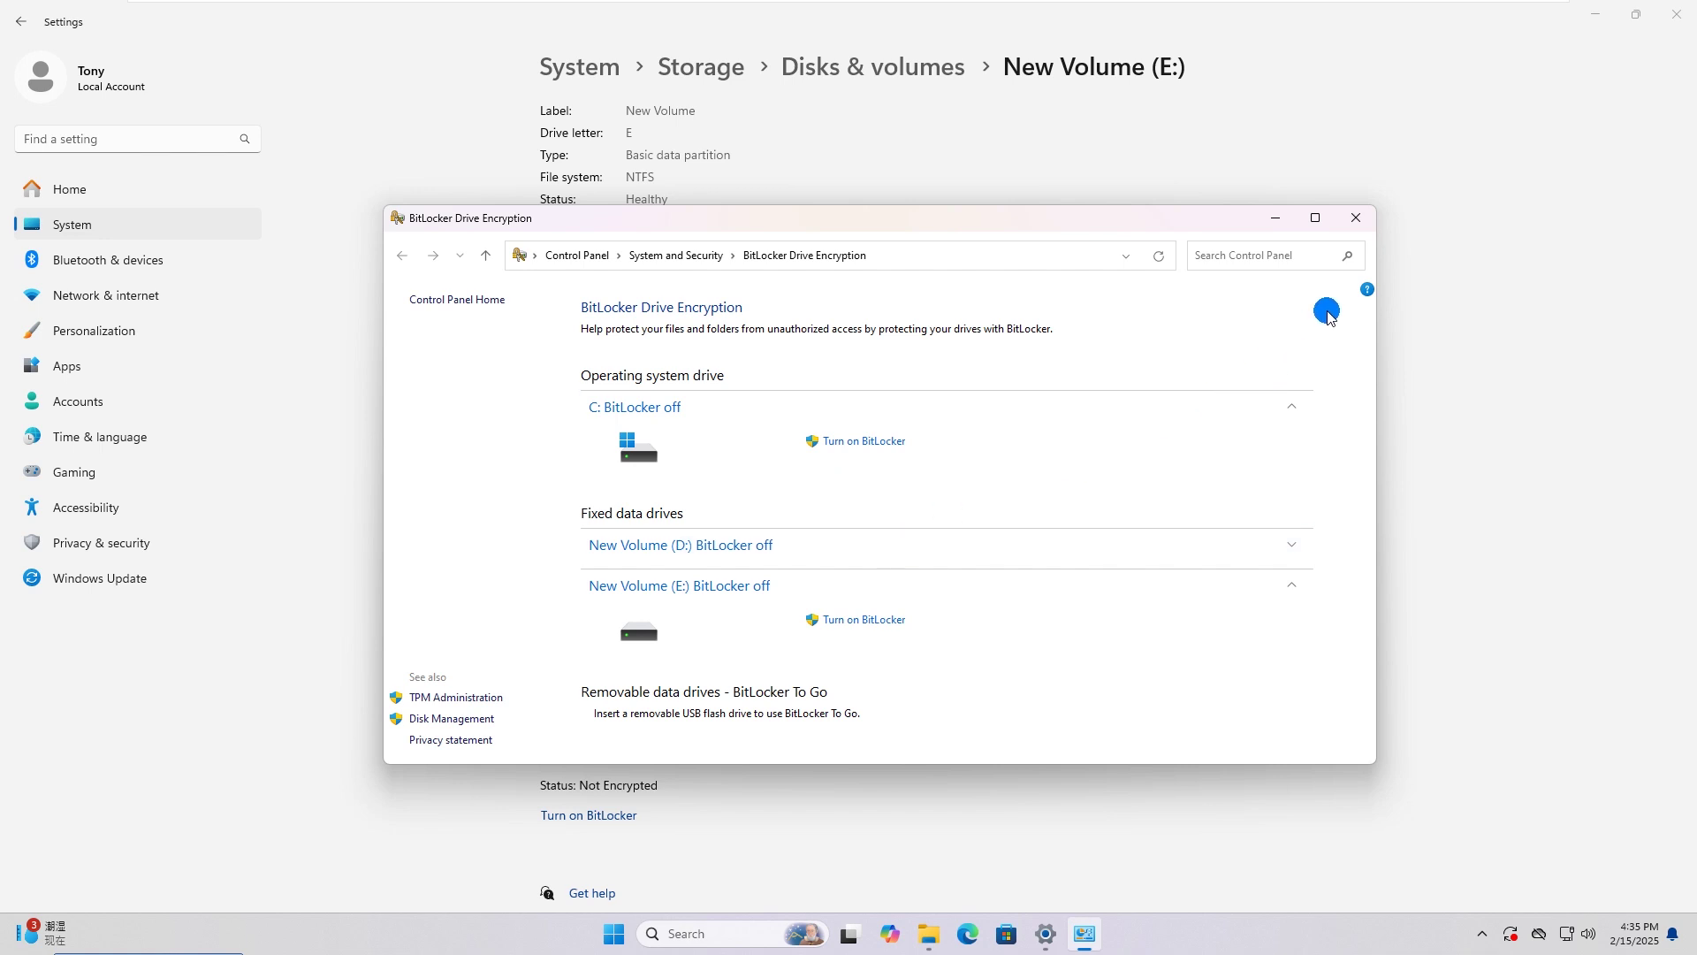
click(1356, 217)
click(1681, 20)
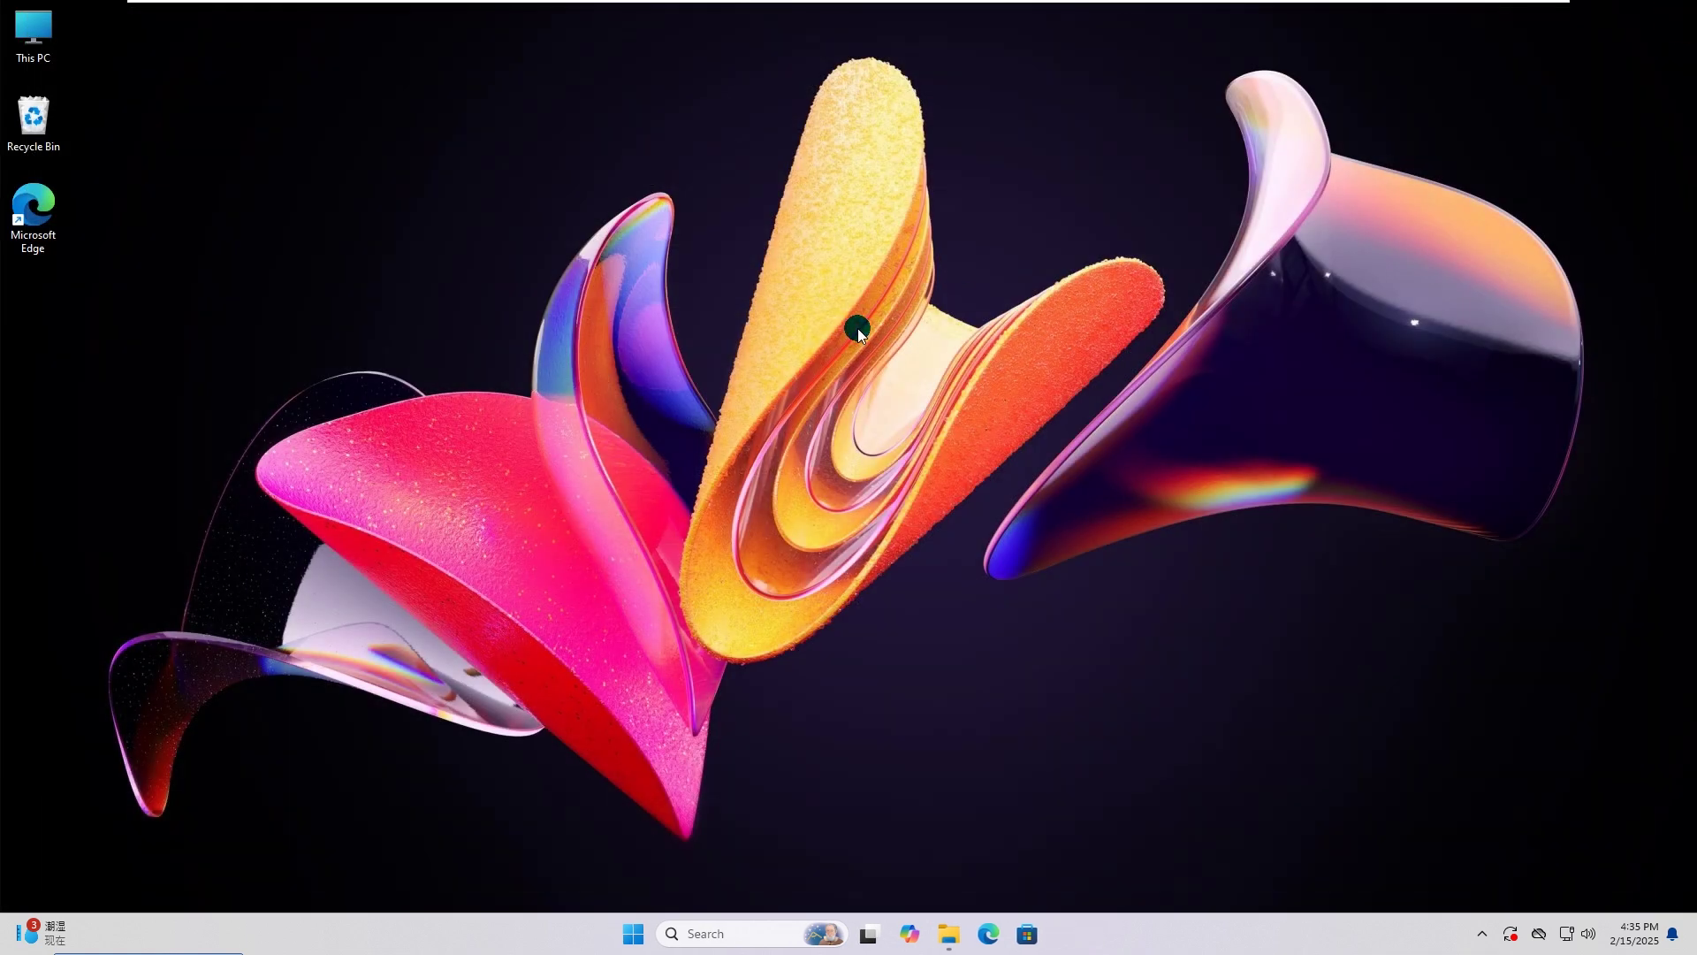
double_click(27, 34)
click(659, 170)
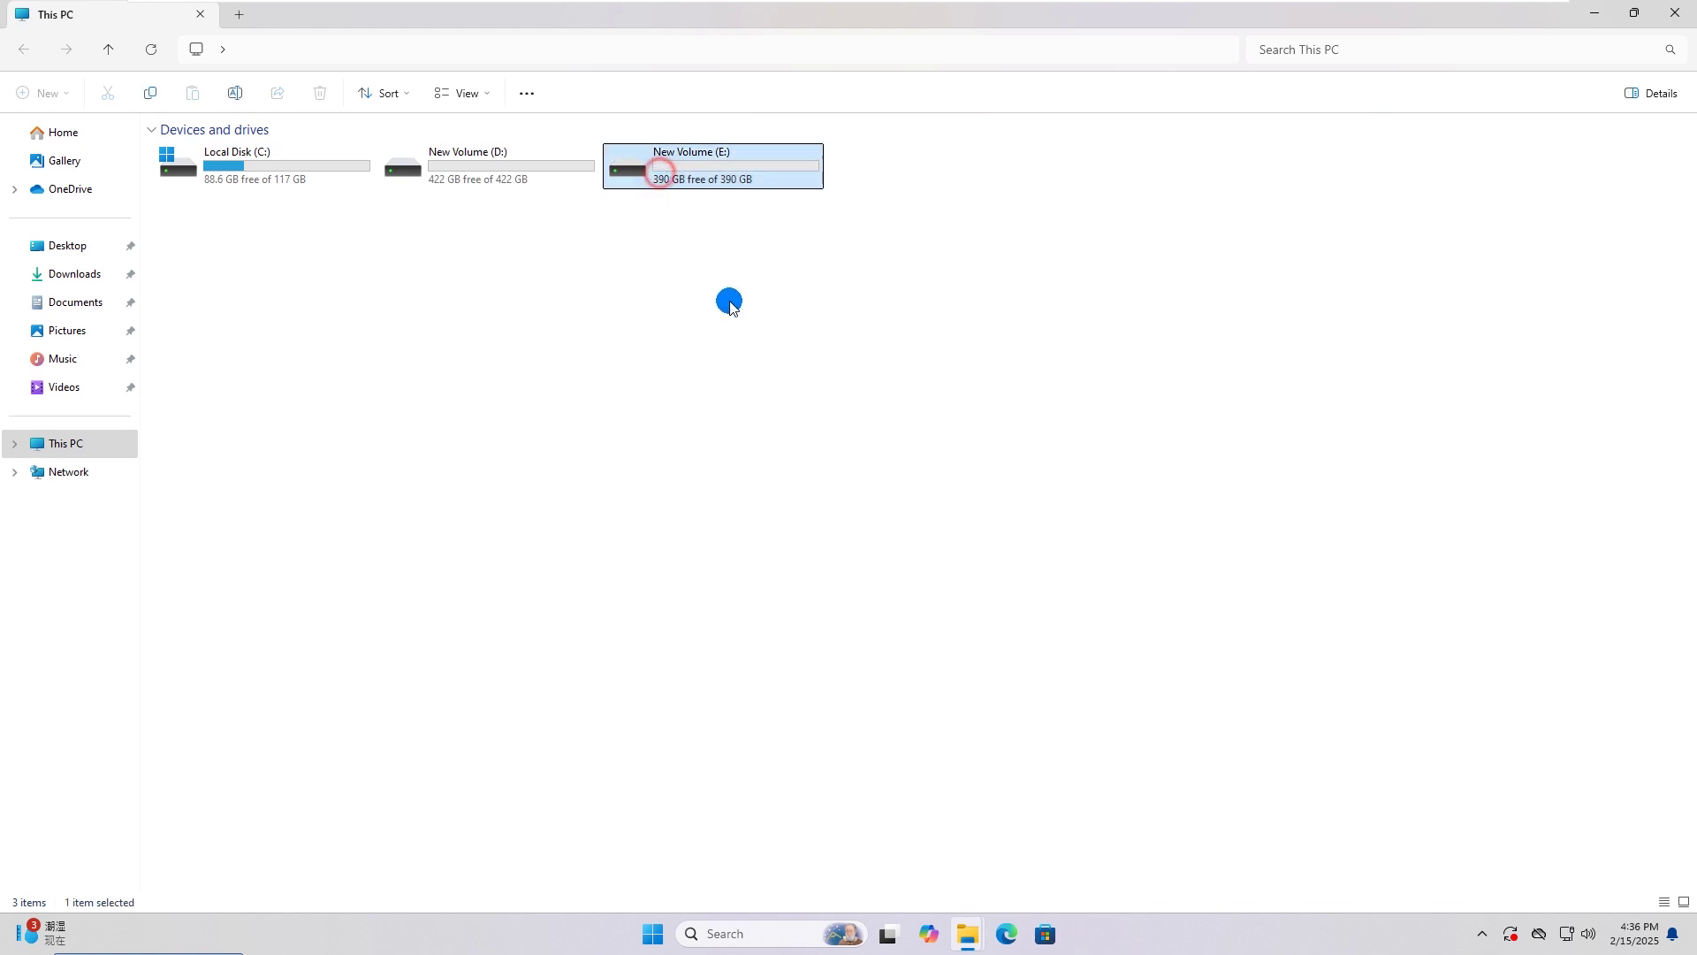
click(754, 322)
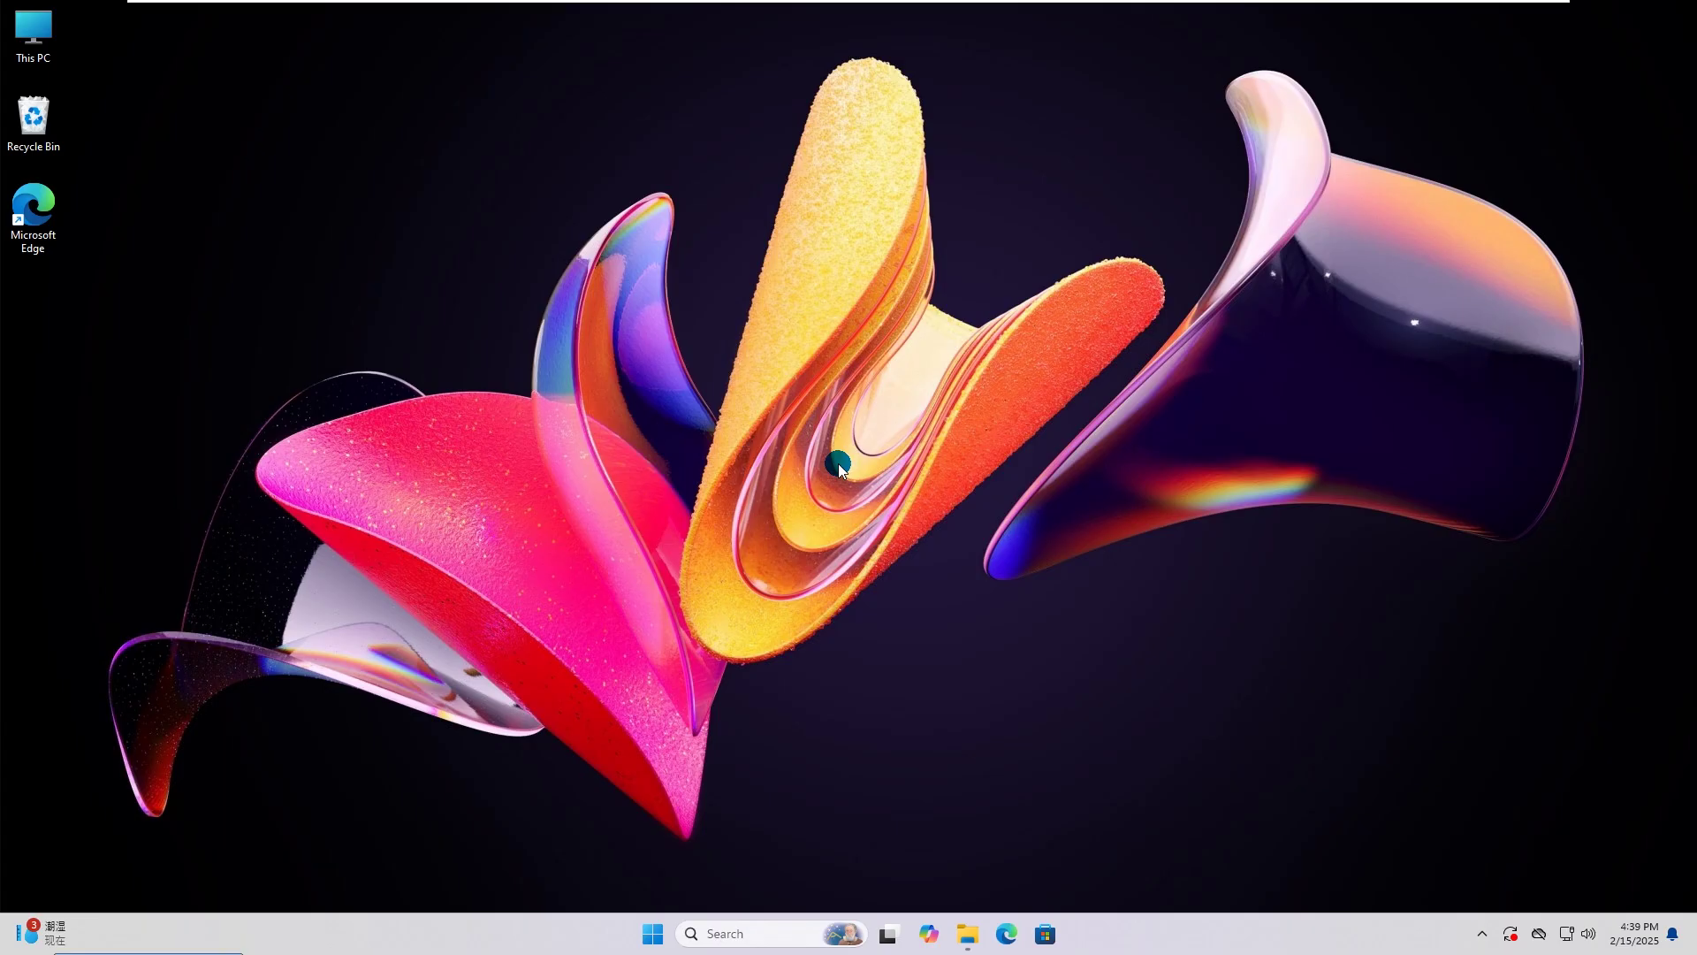
Search for cmd and run Command Prompt as administrator.
click(735, 930)
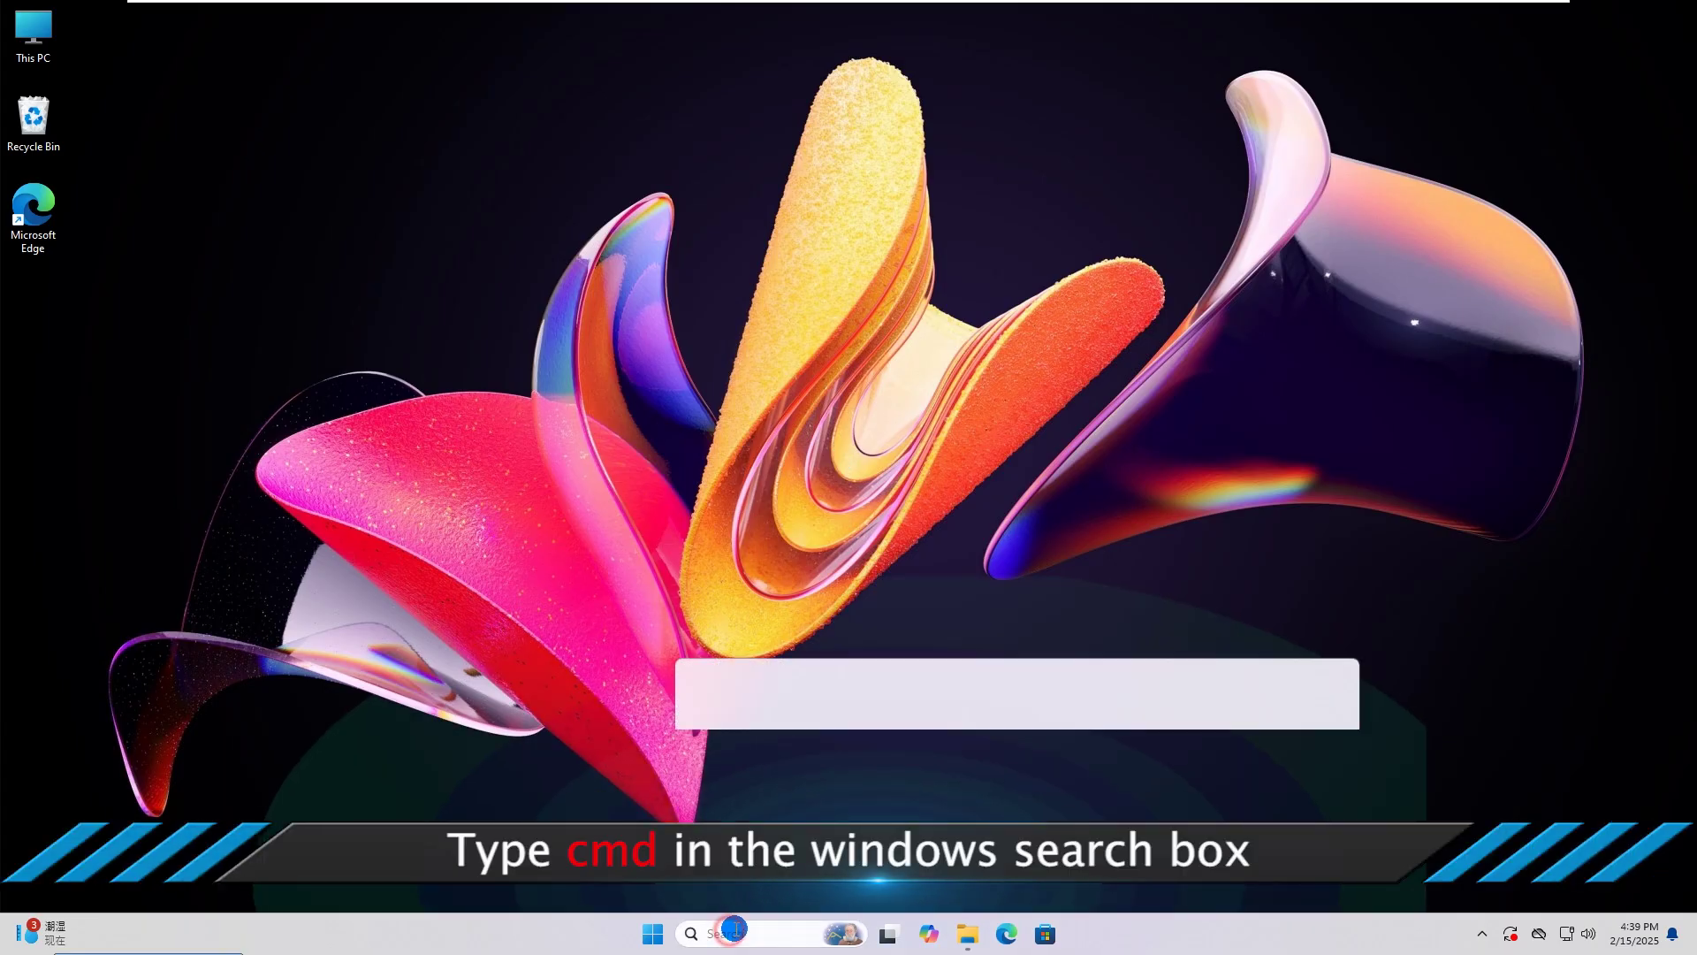
text(cm)
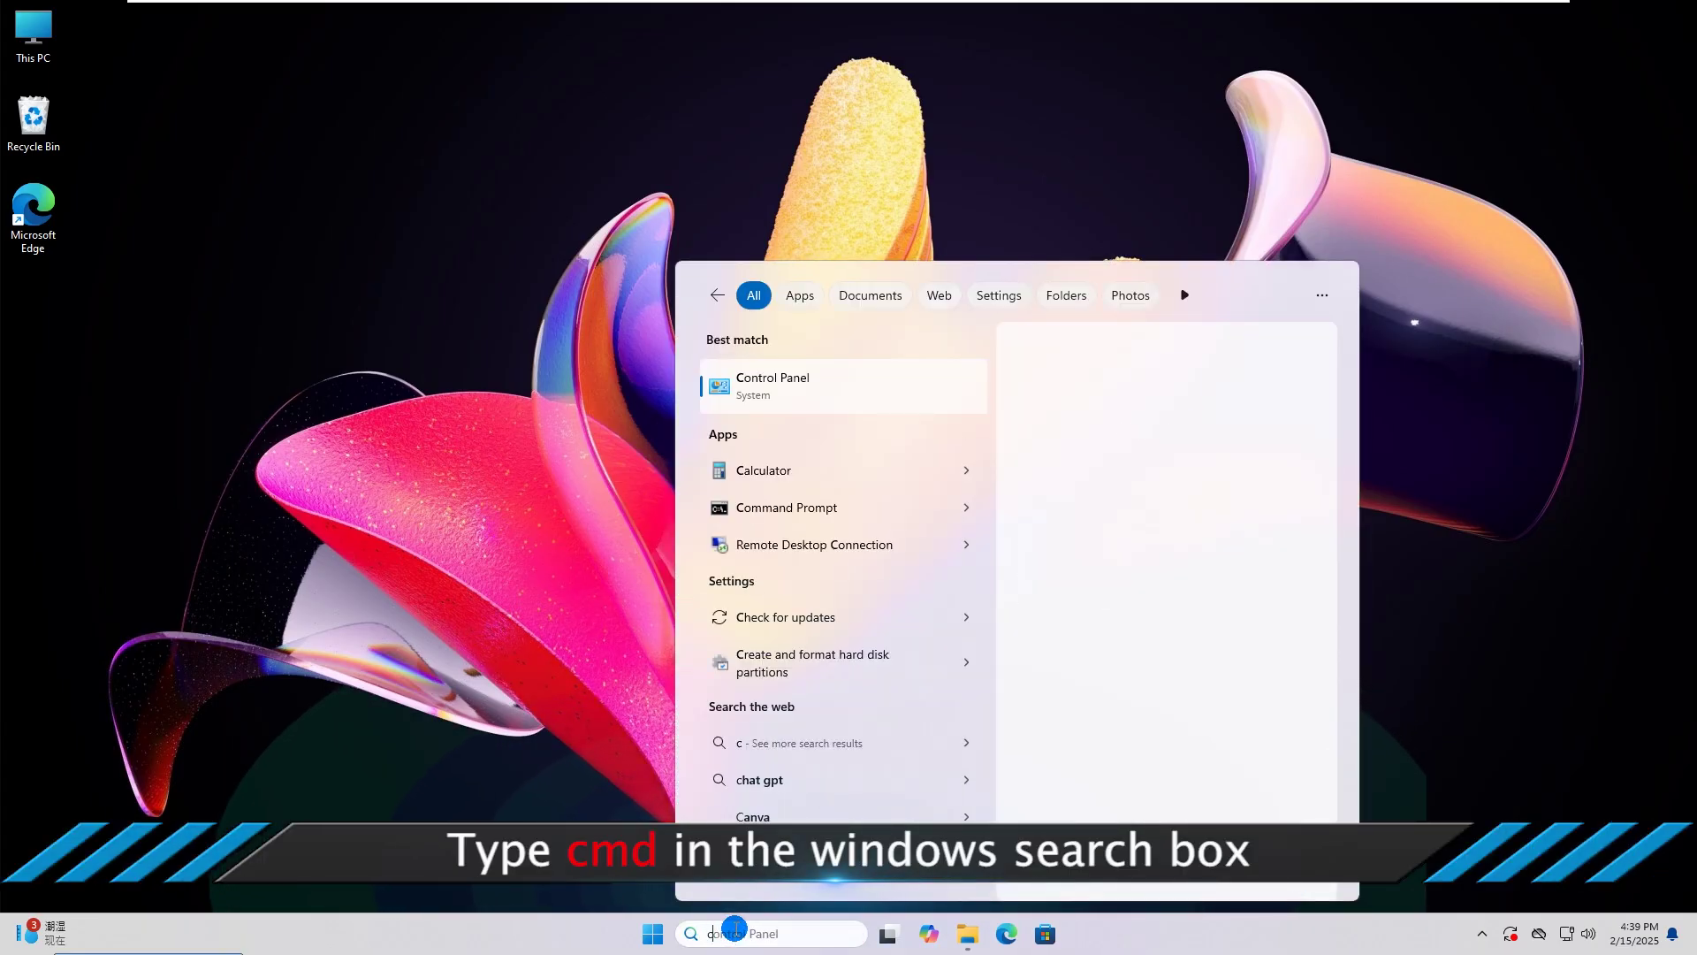
text(d)
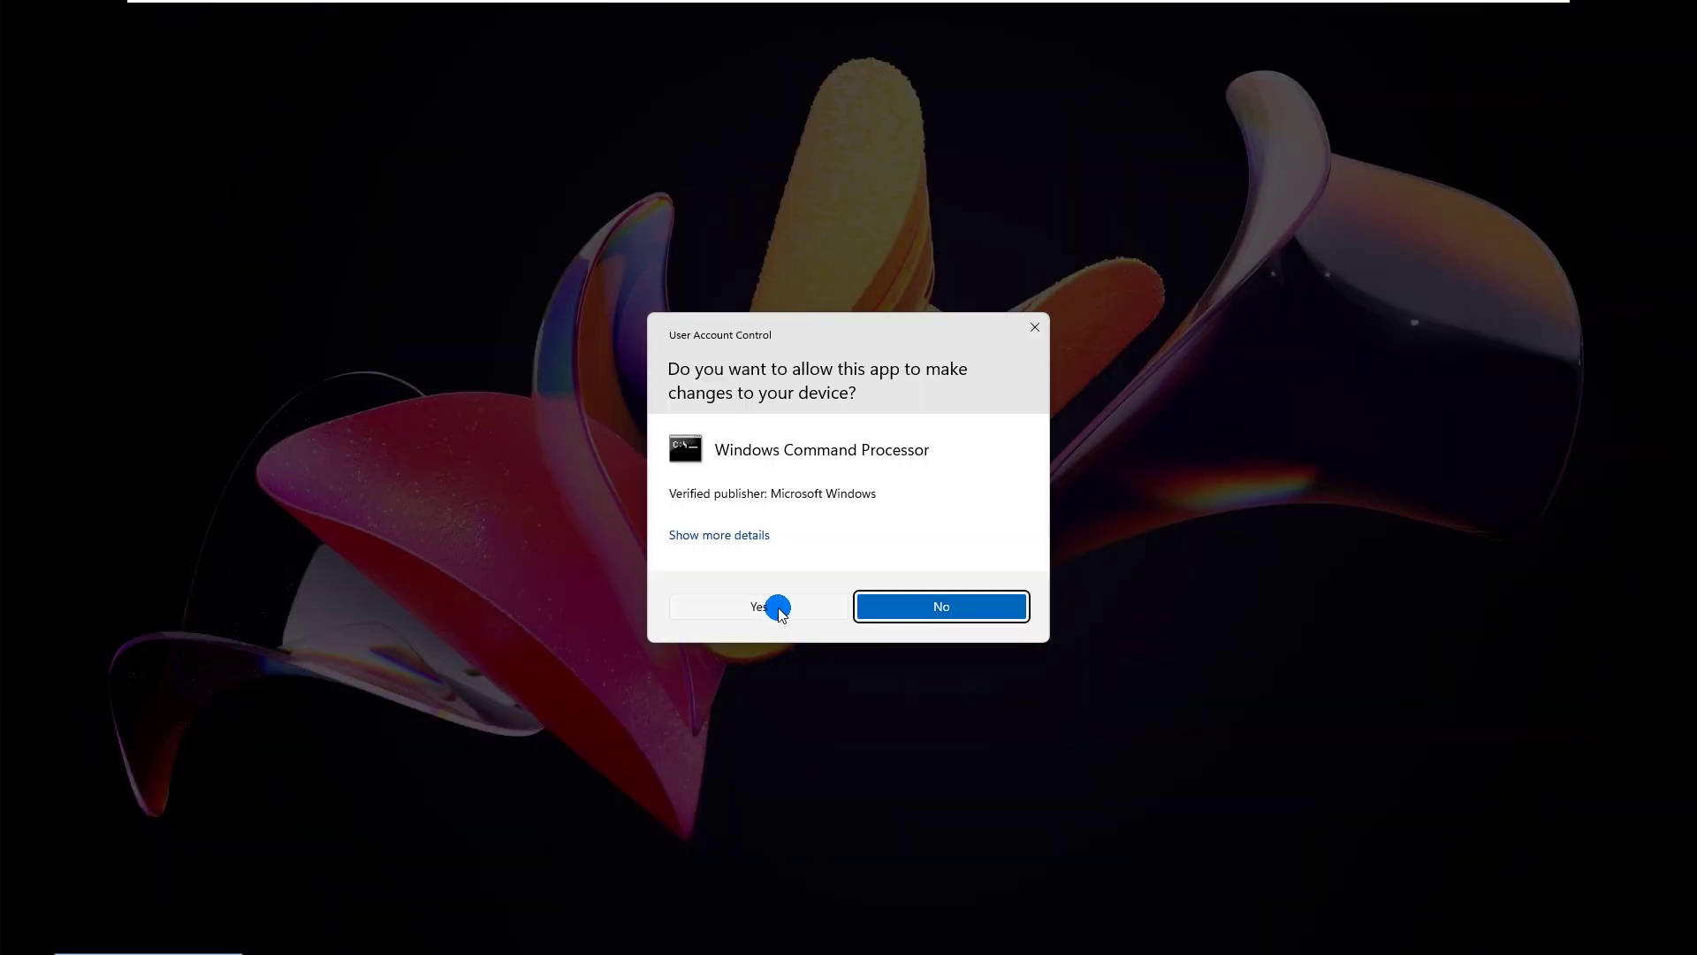
click(778, 607)
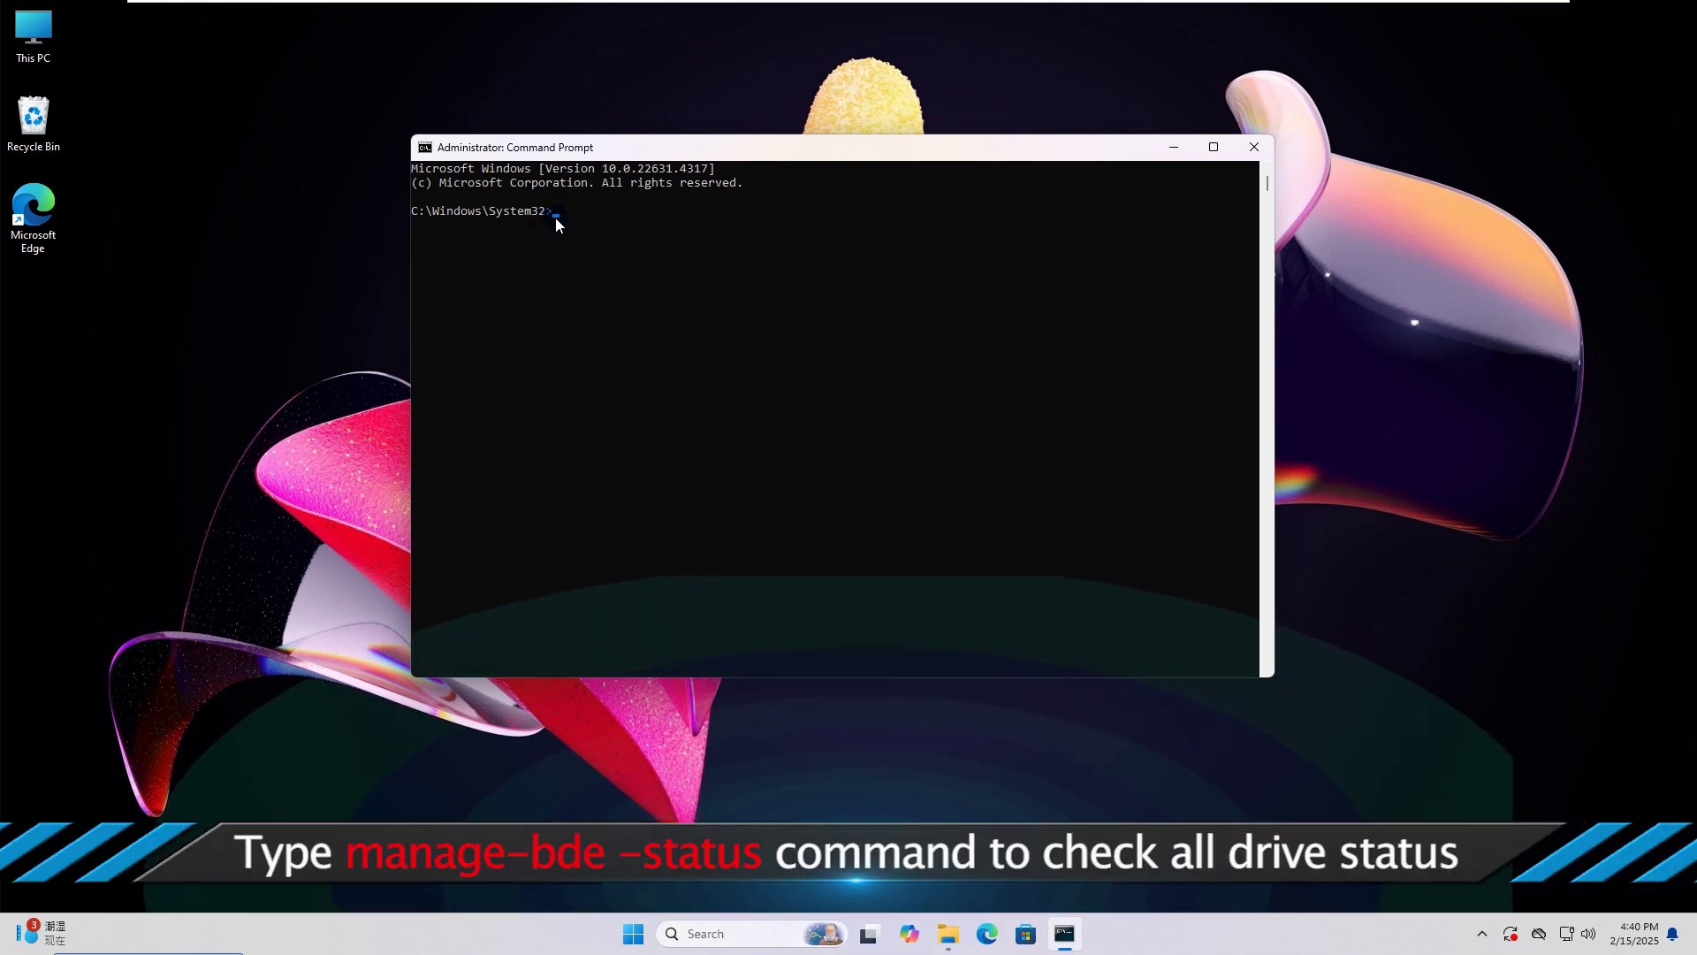
Run manage-bde -status and confirm E: shows 100% encrypted with protection on.
text(manage-bde -status)
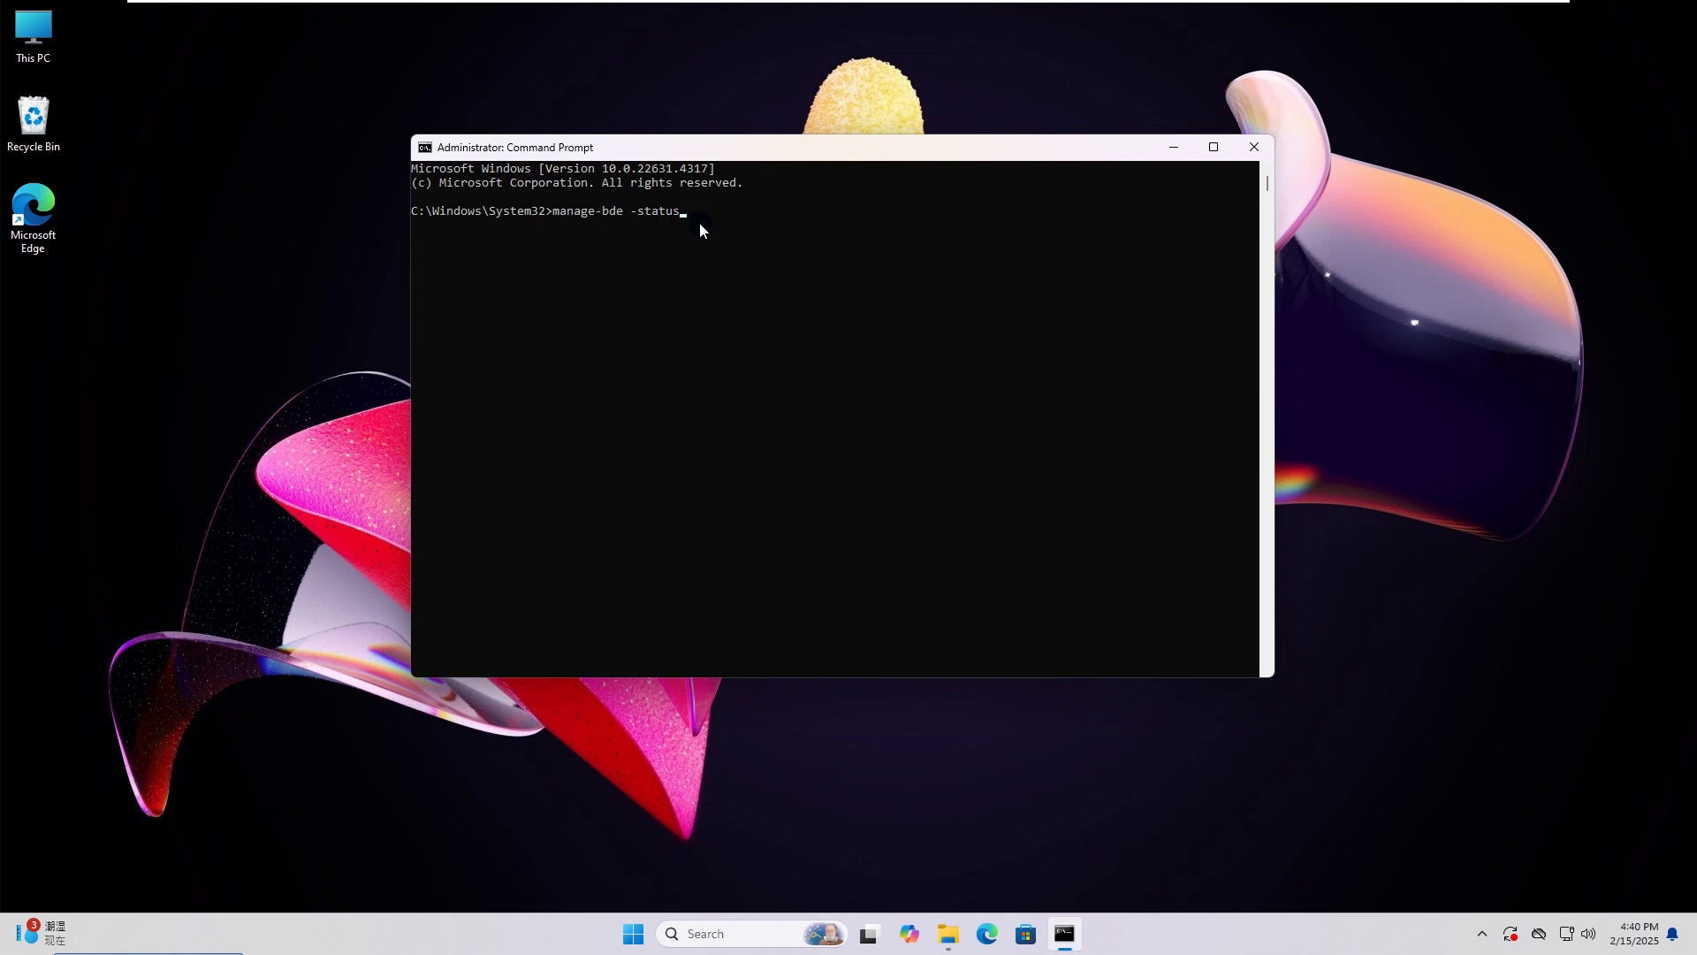
key(Return)
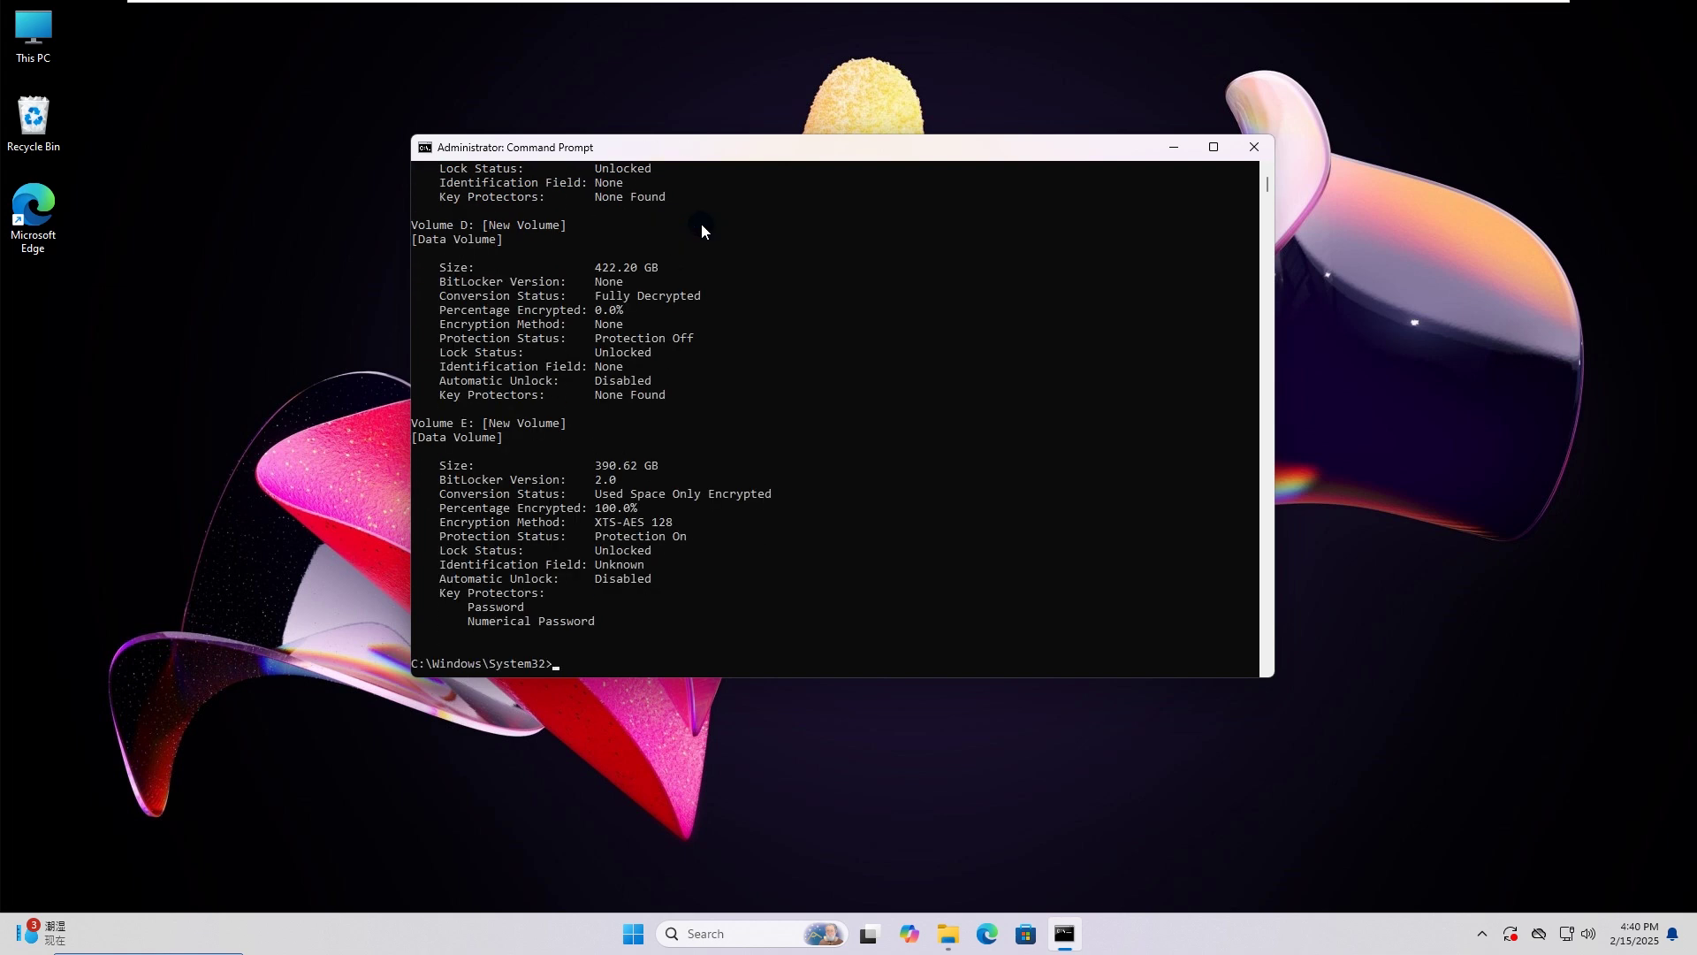
scroll(597, 390, up, 5)
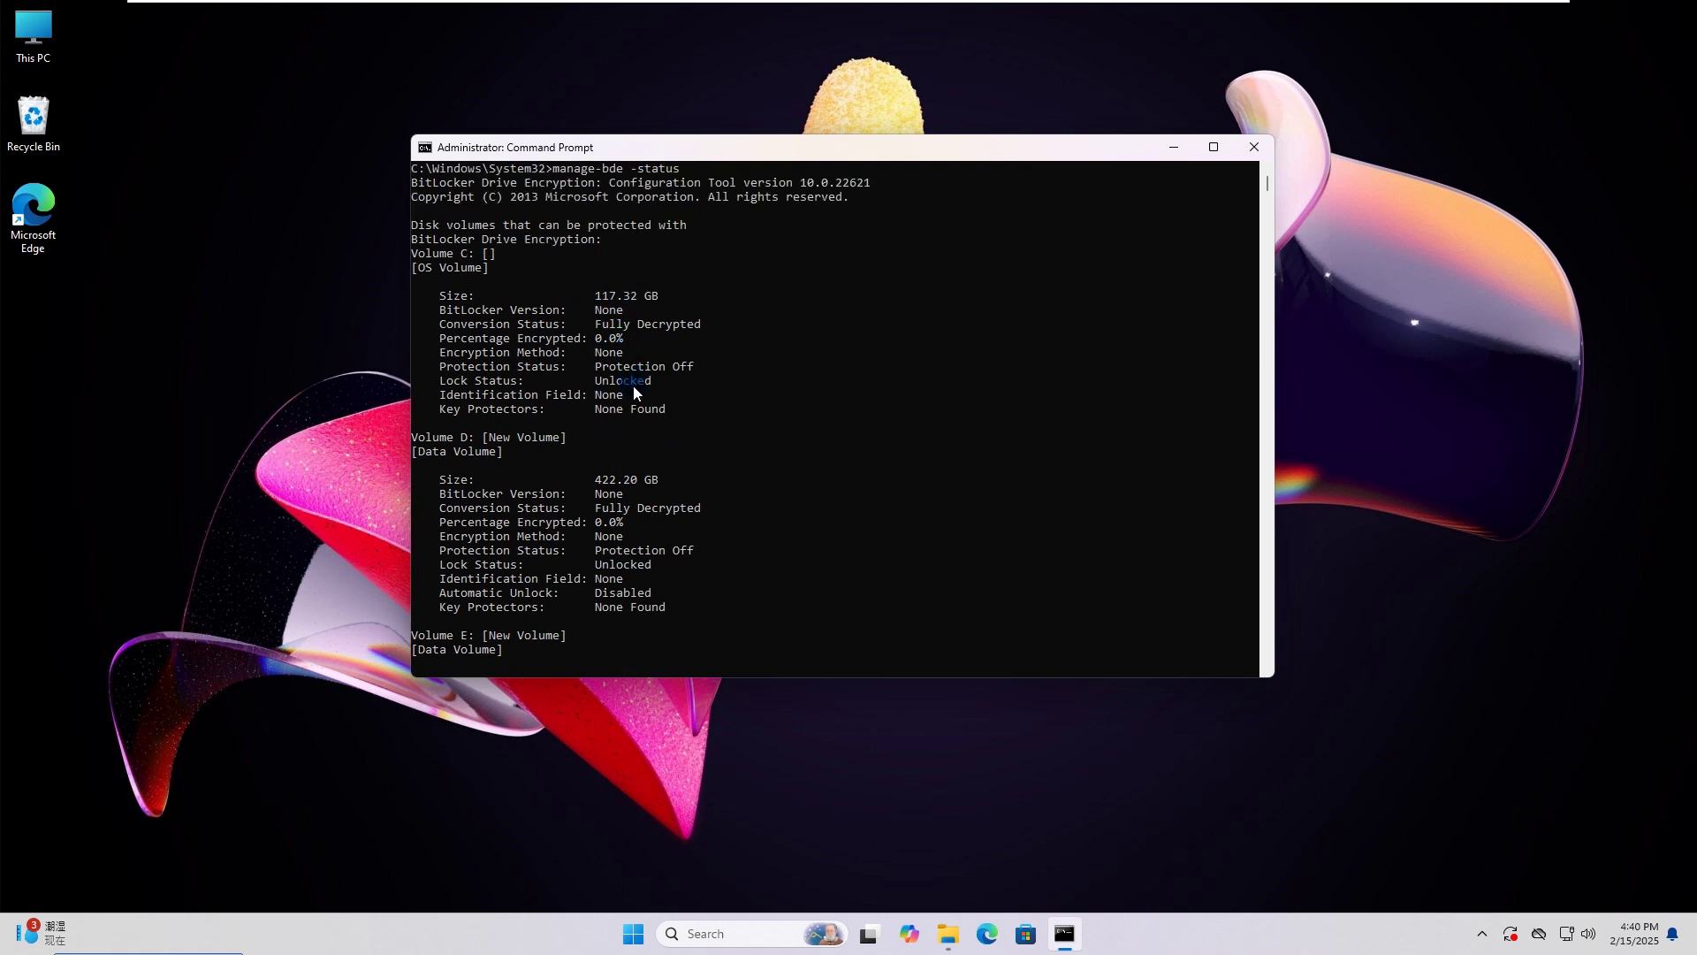
scroll(675, 380, down, 3)
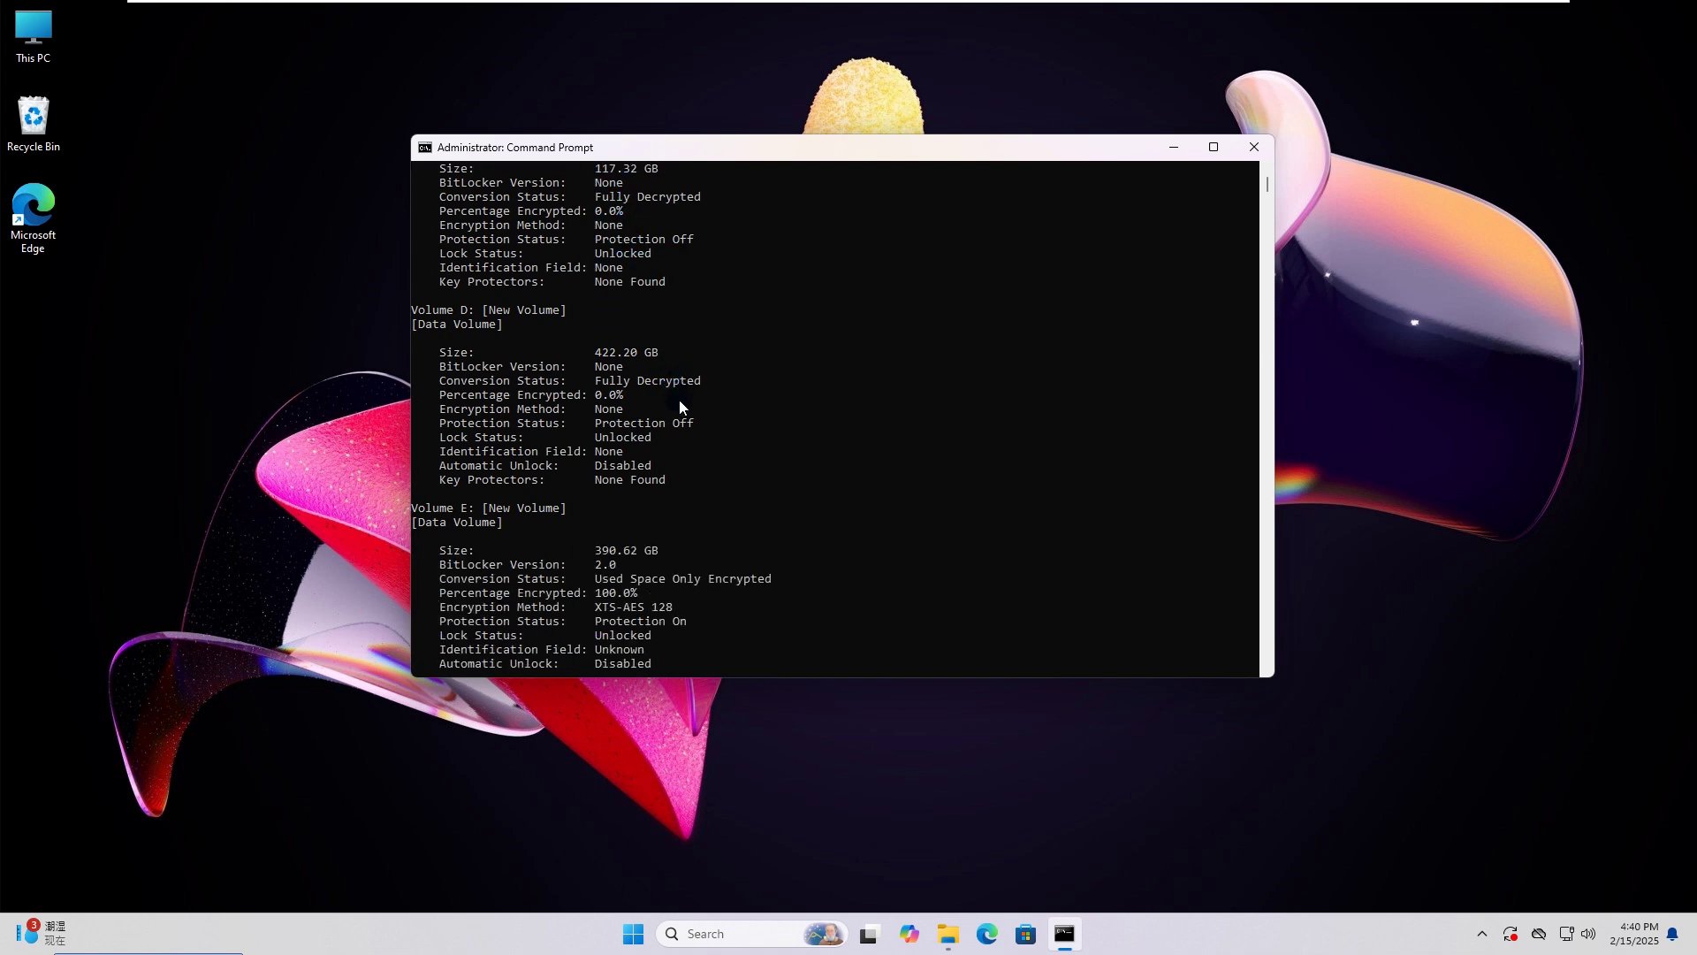
scroll(680, 407, down, 4)
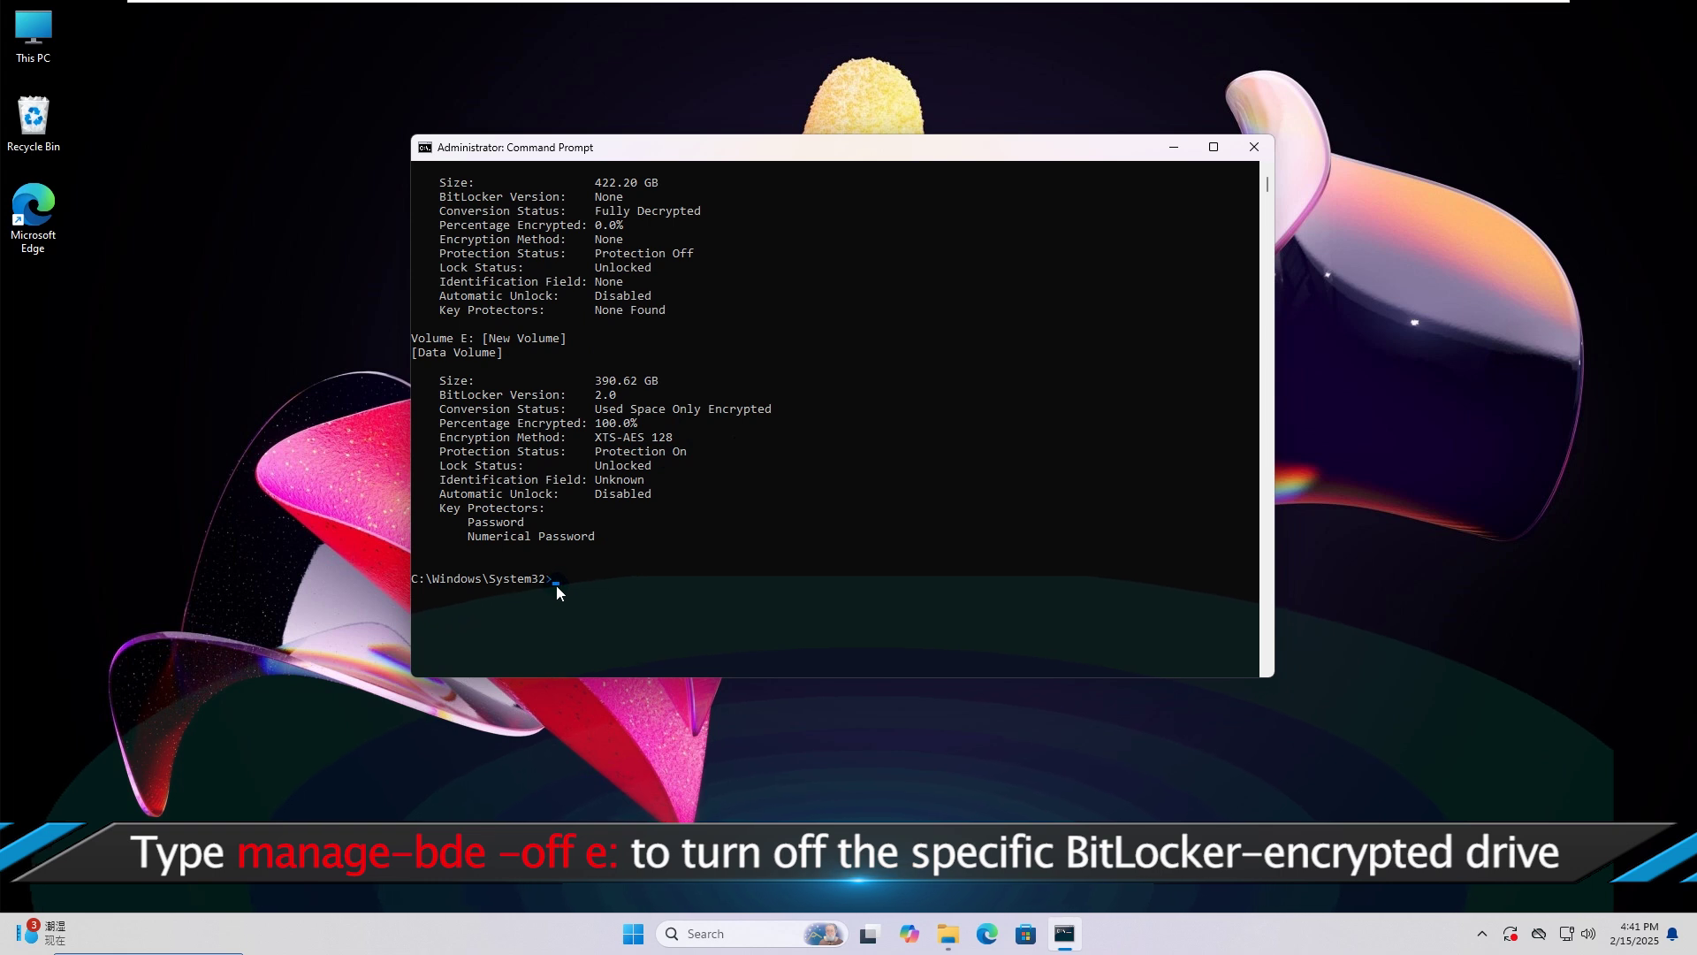
Run manage-bde -off e: to start decrypting drive E:.
text(manage-bde -off e:)
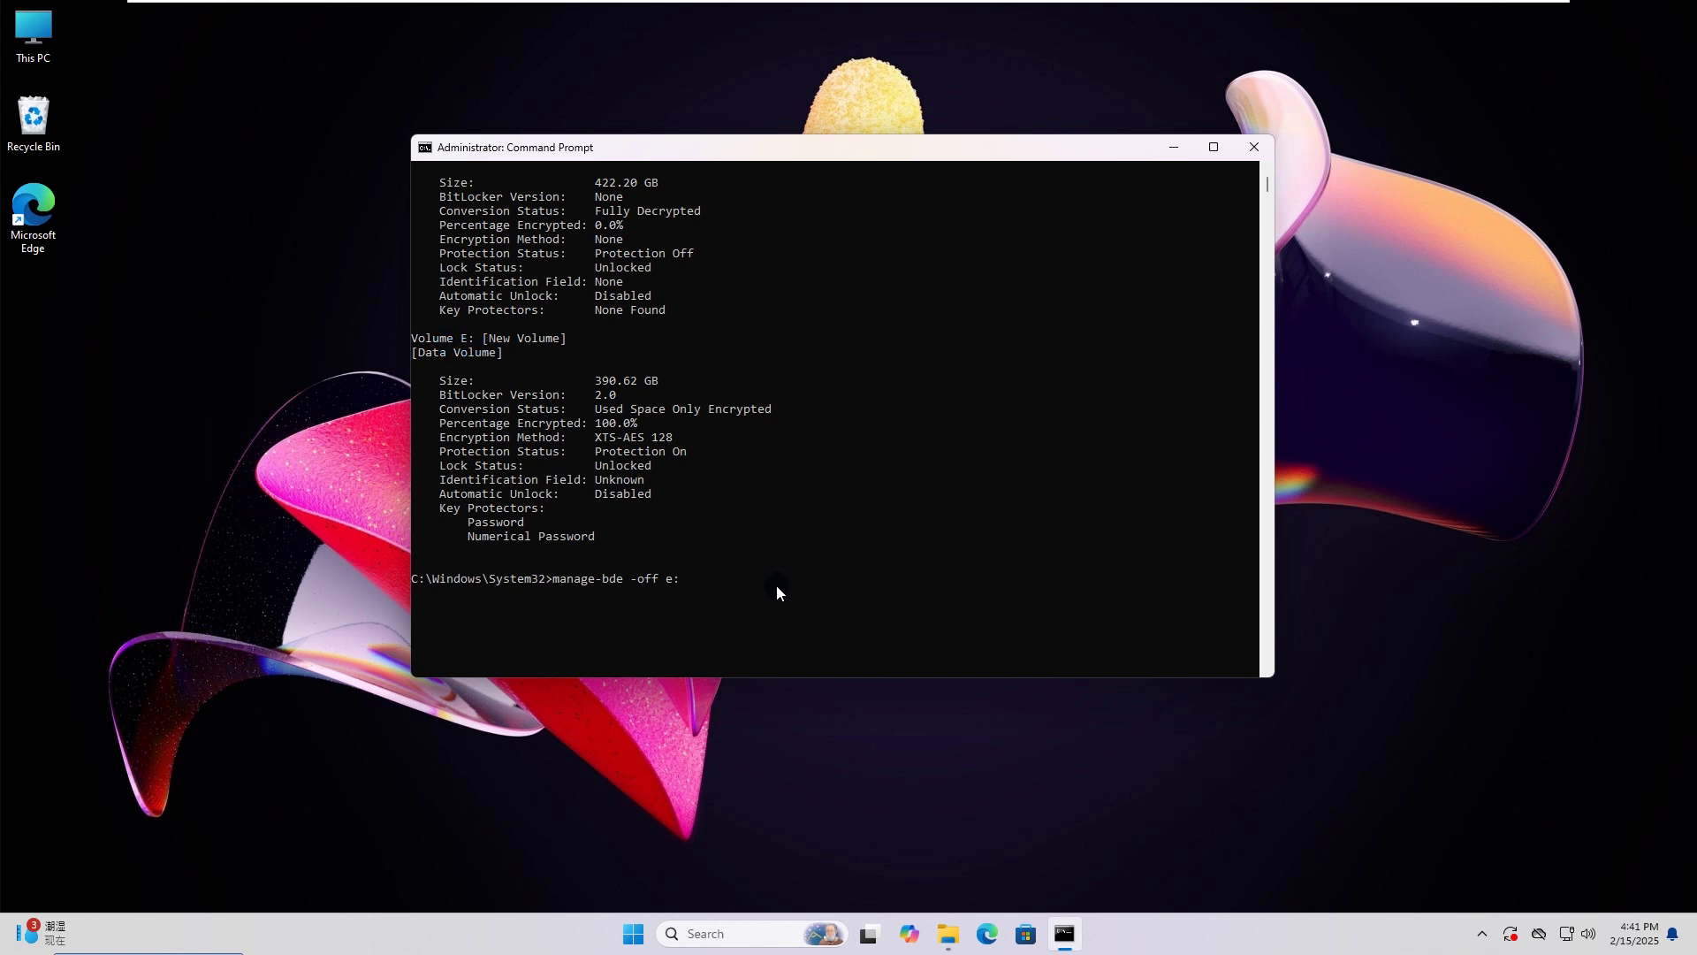
key(Return)
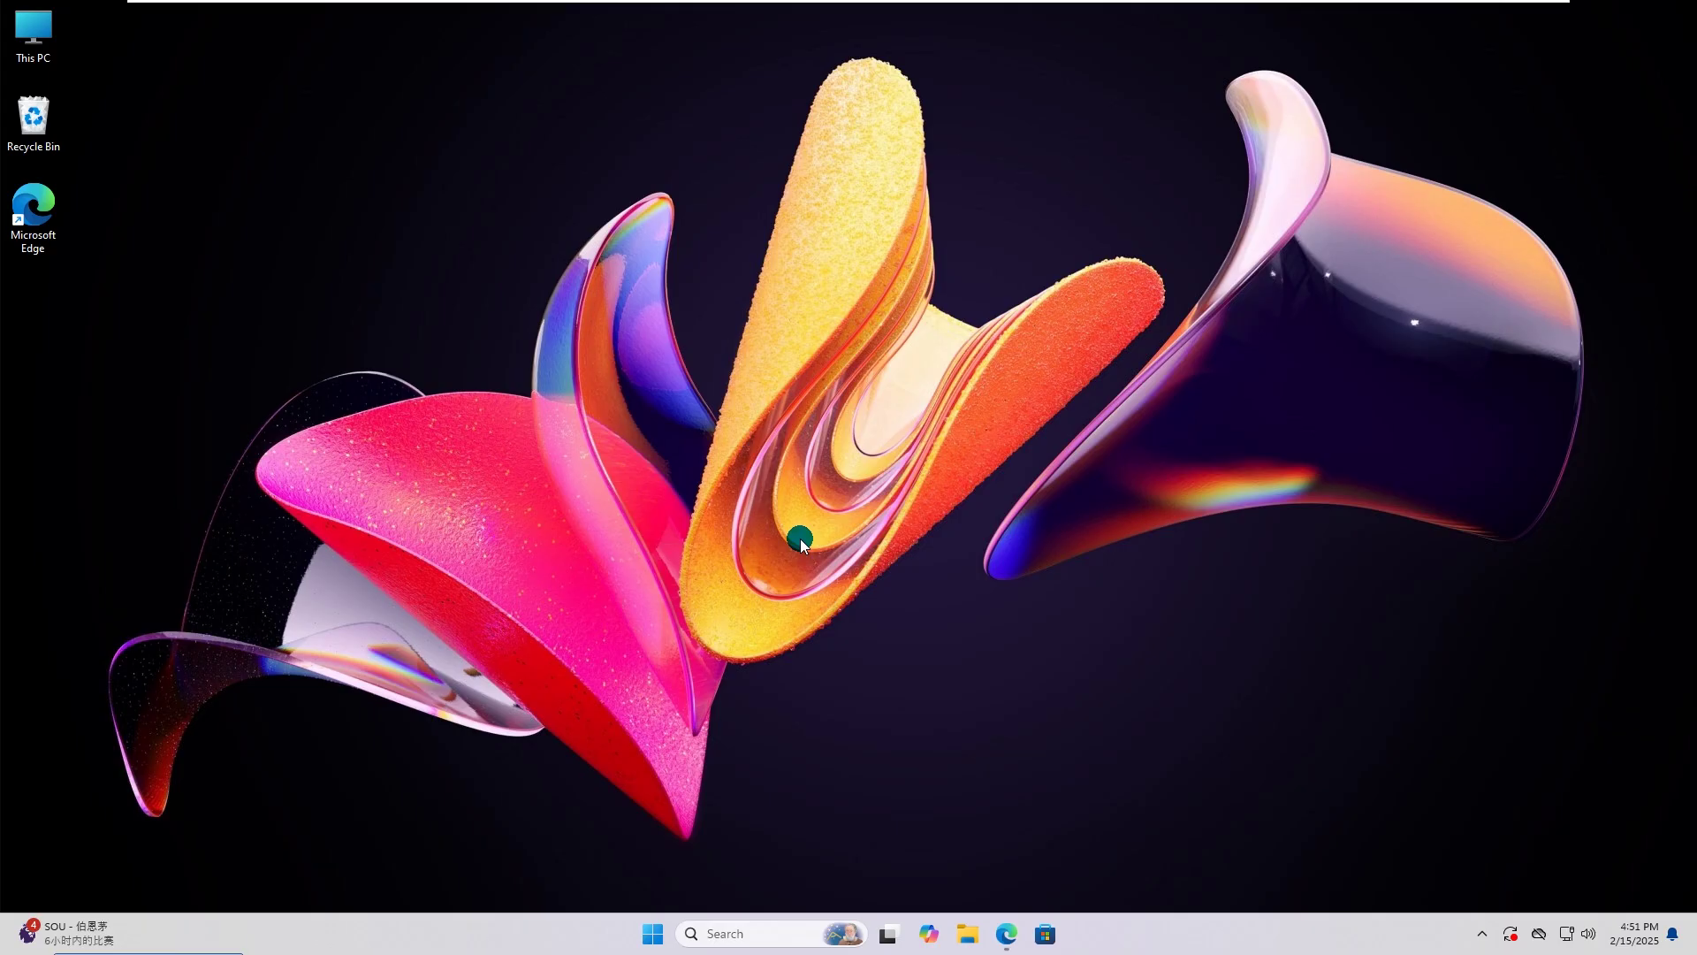
Show the iSunshare BitLocker Genius page in Edge and check its isunshare.com address.
click(1014, 933)
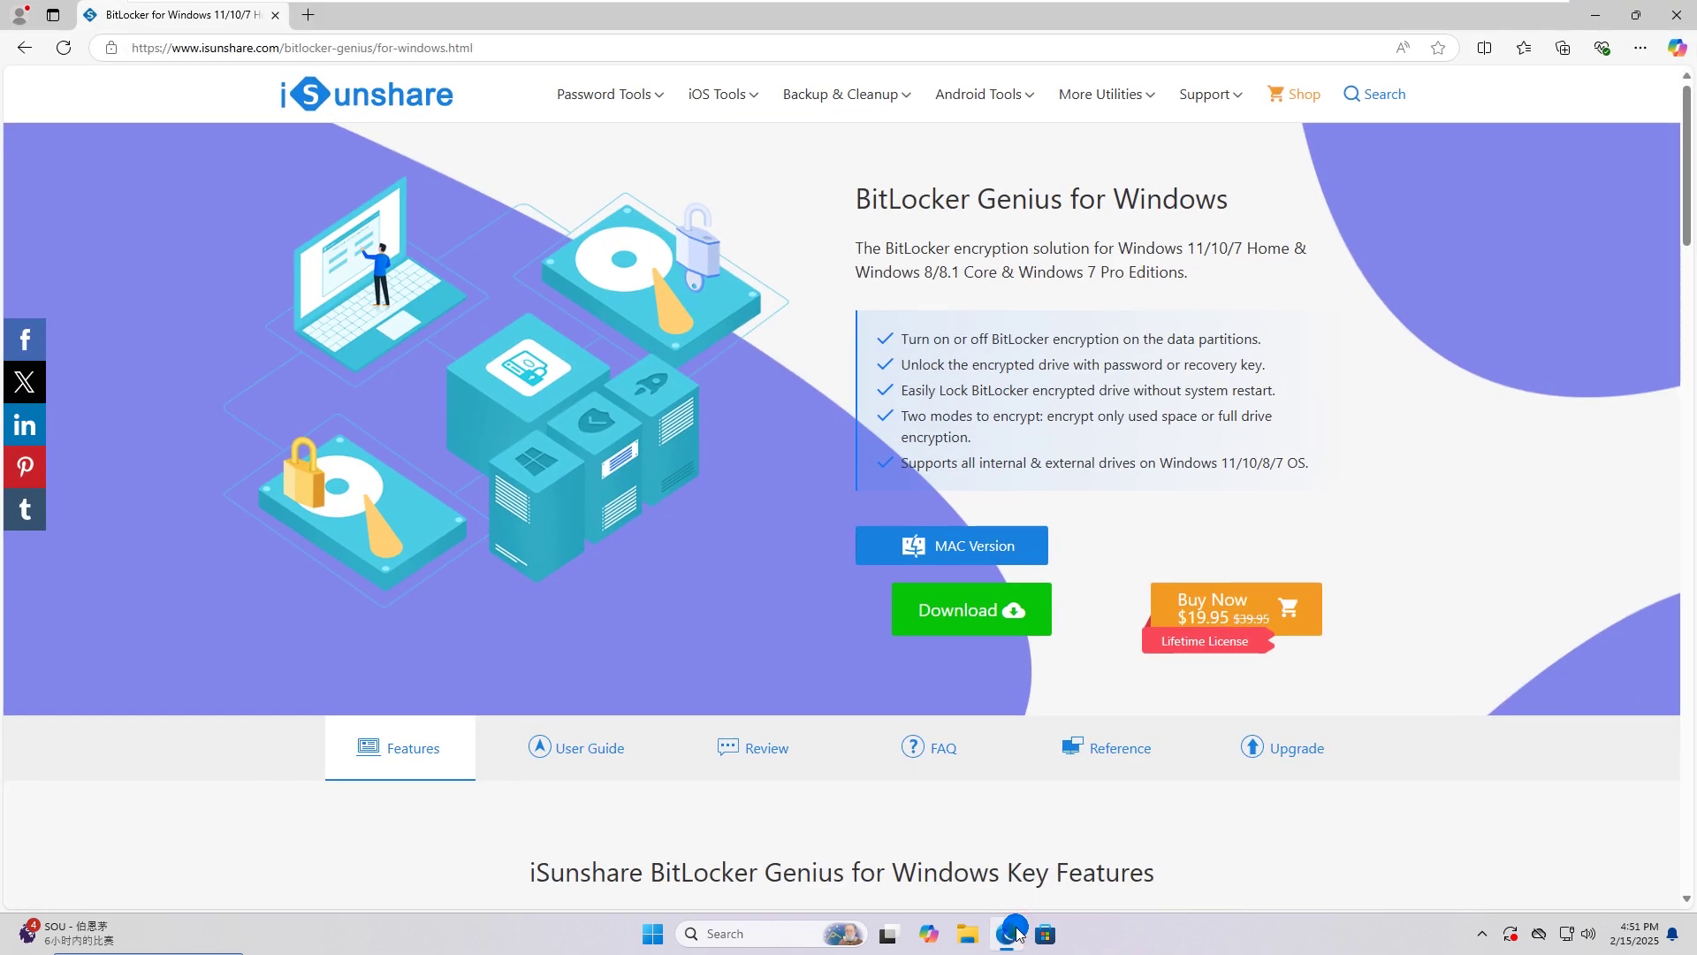
click(338, 168)
click(279, 48)
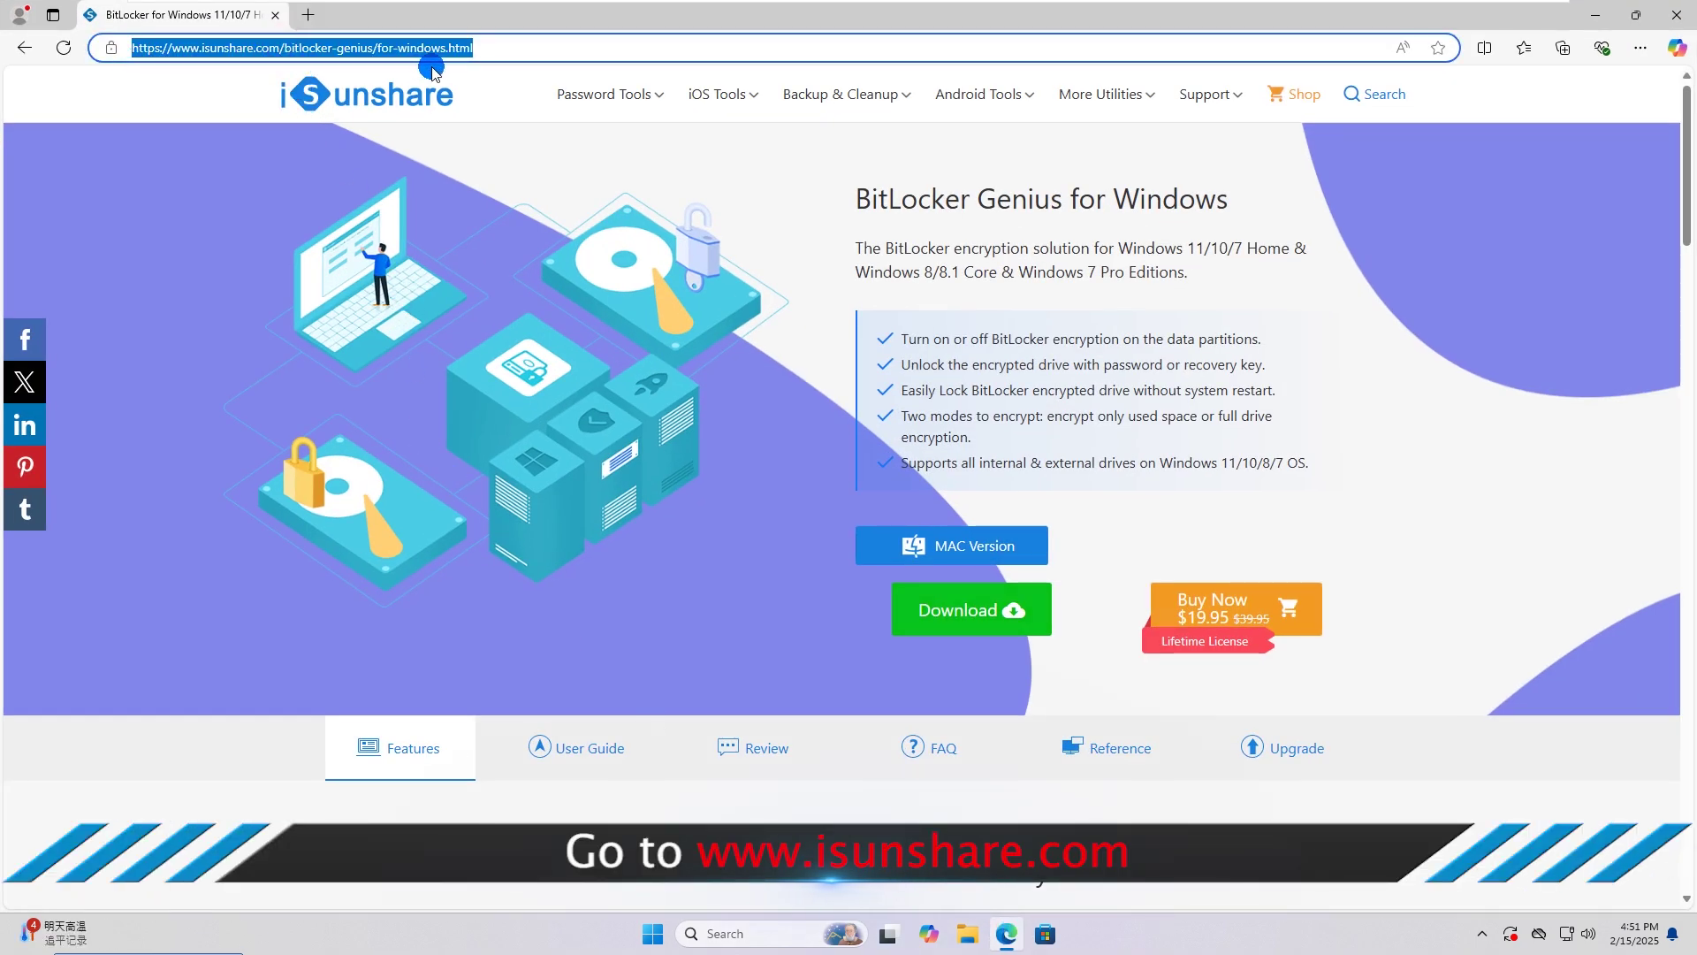
click(506, 141)
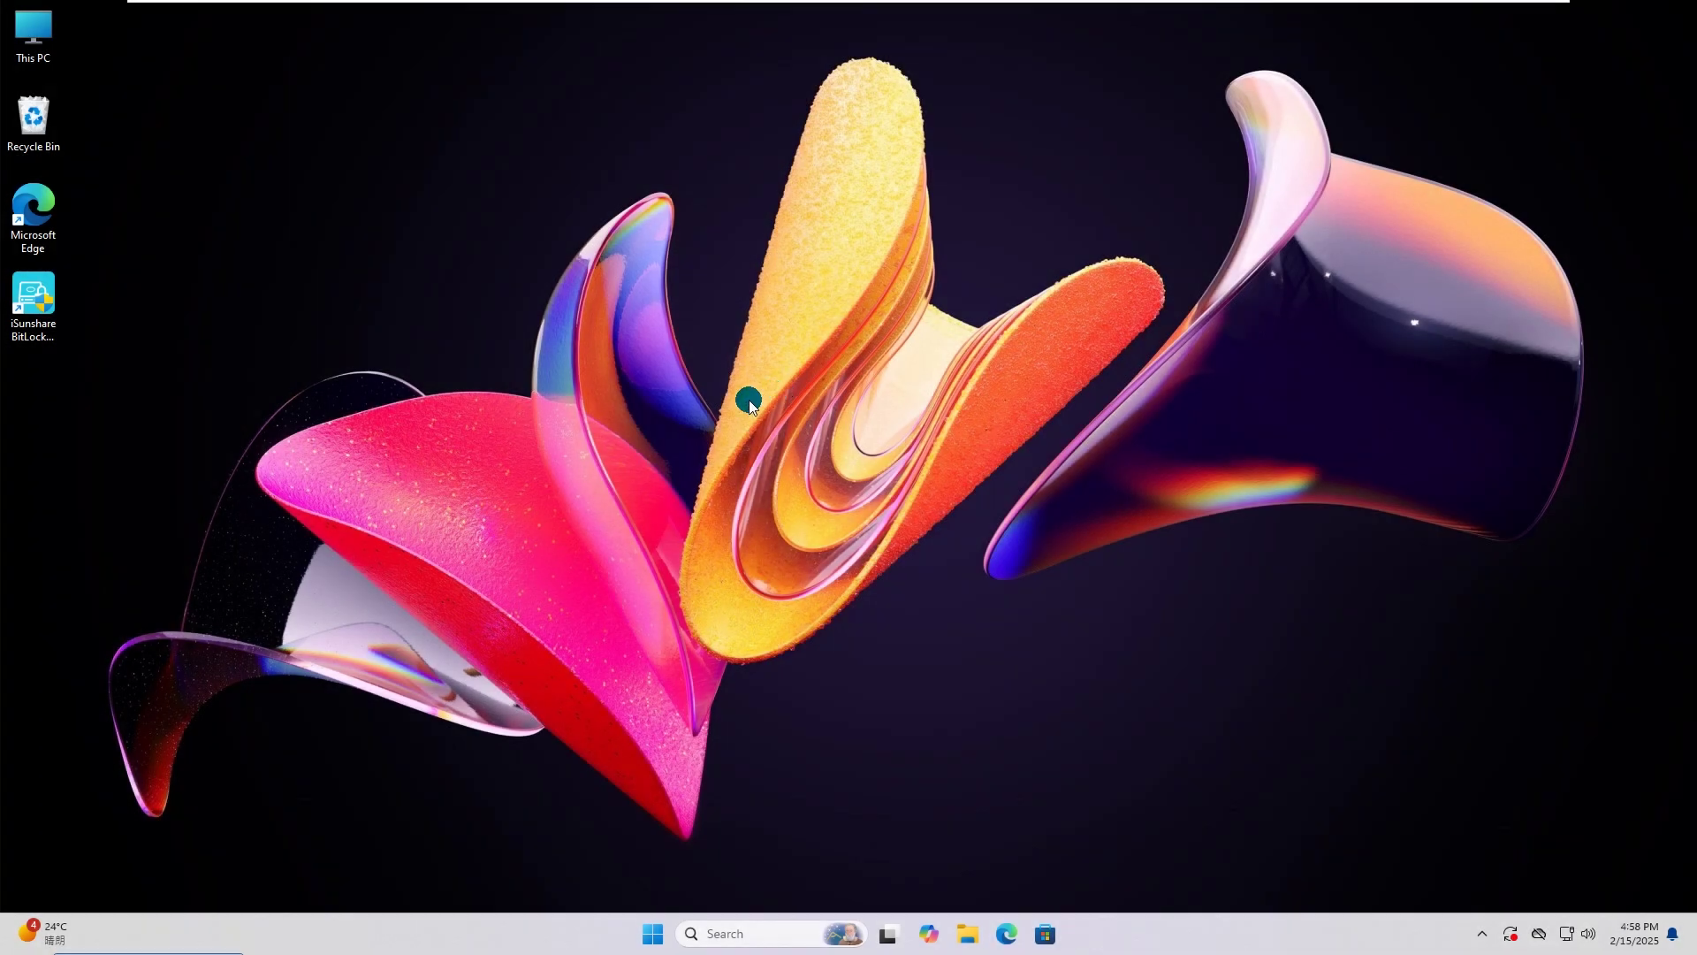
Launch iSunshare BitLocker Genius from its desktop icon and approve the UAC prompt.
double_click(34, 306)
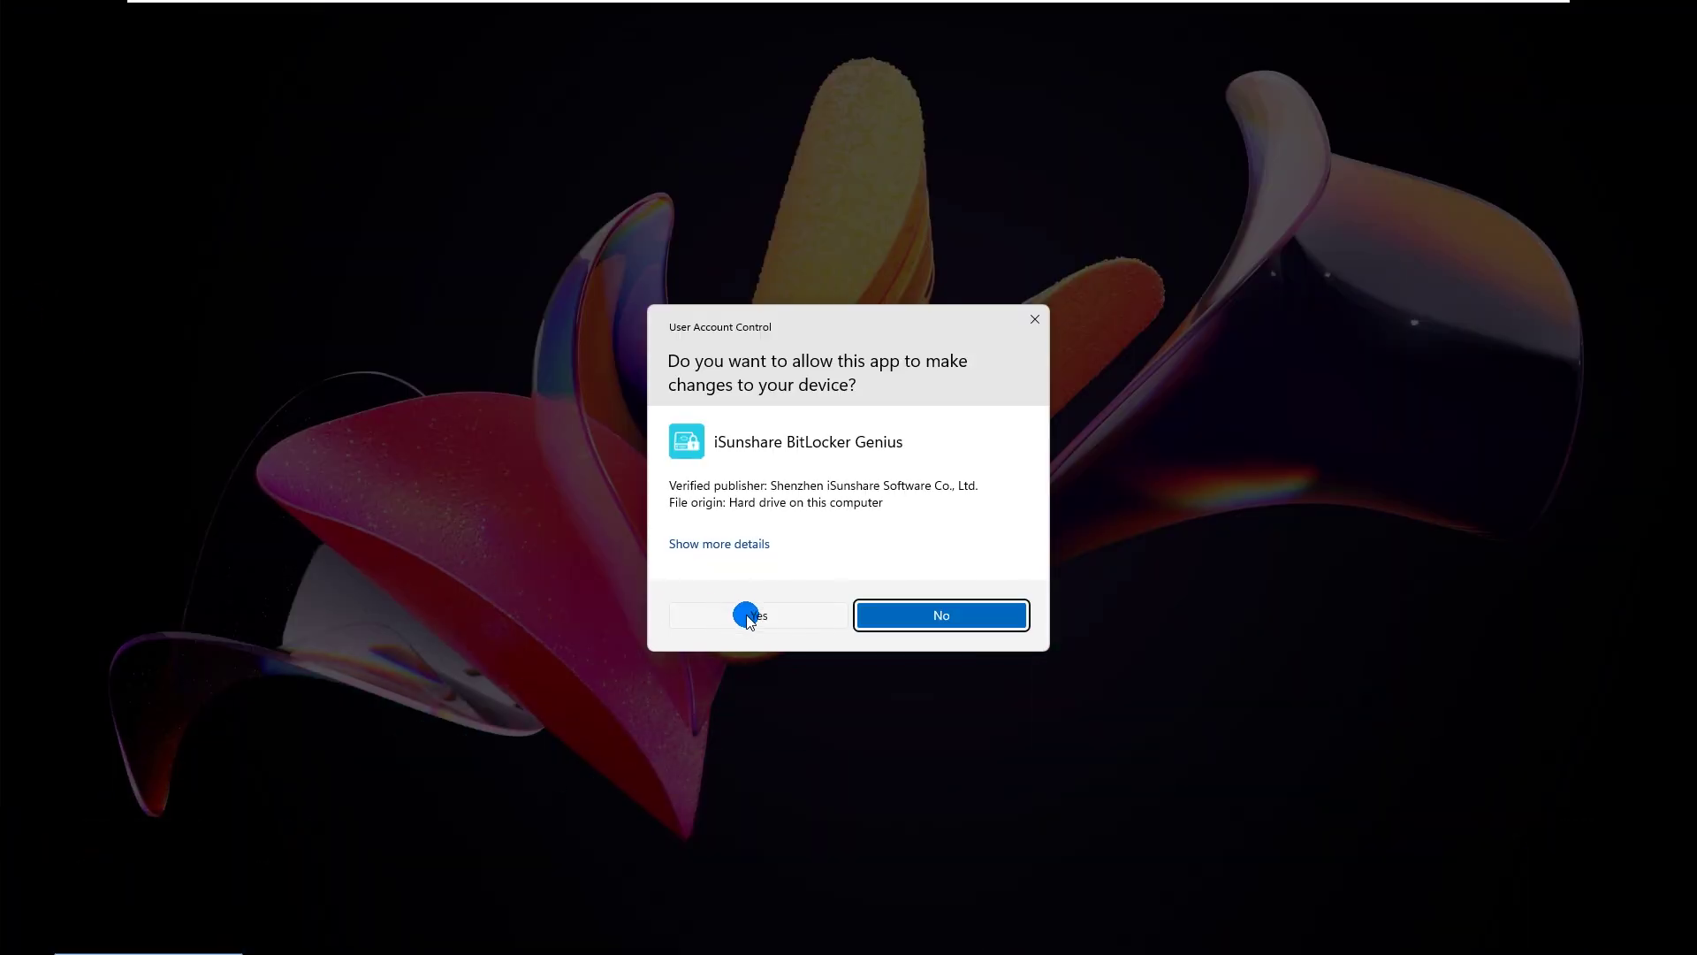
click(747, 617)
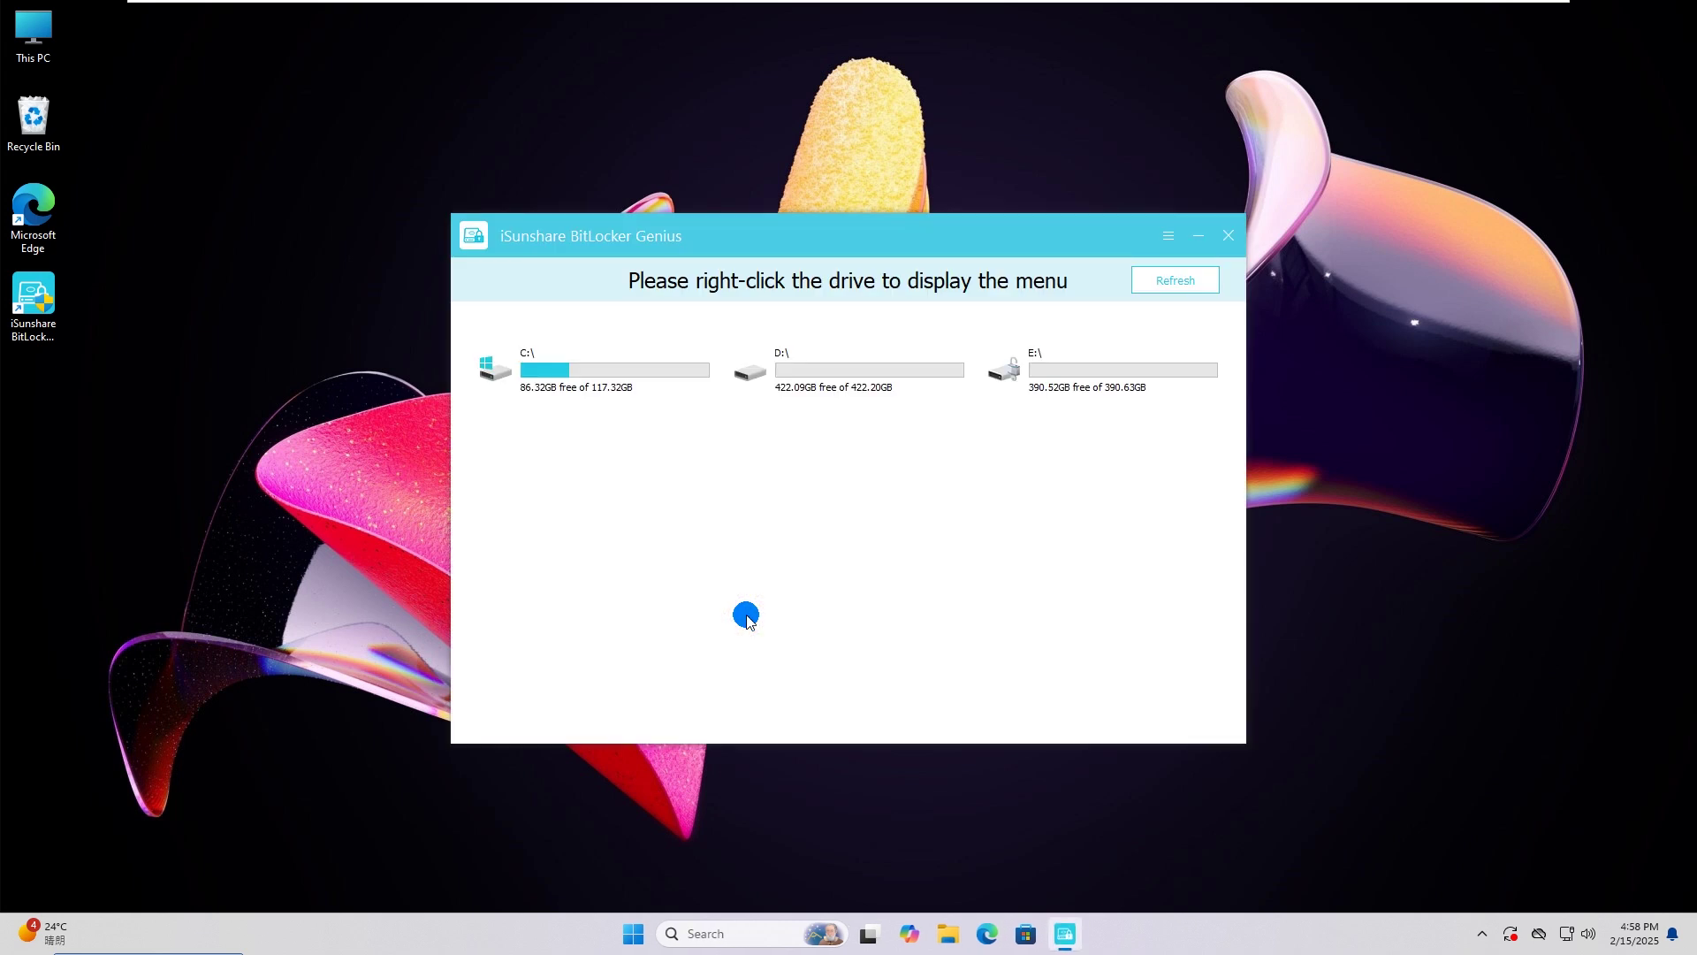
Turn off BitLocker on drive E: in iSunshare BitLocker Genius and confirm the 'Decrypt successfully!' notice.
right_click(1081, 362)
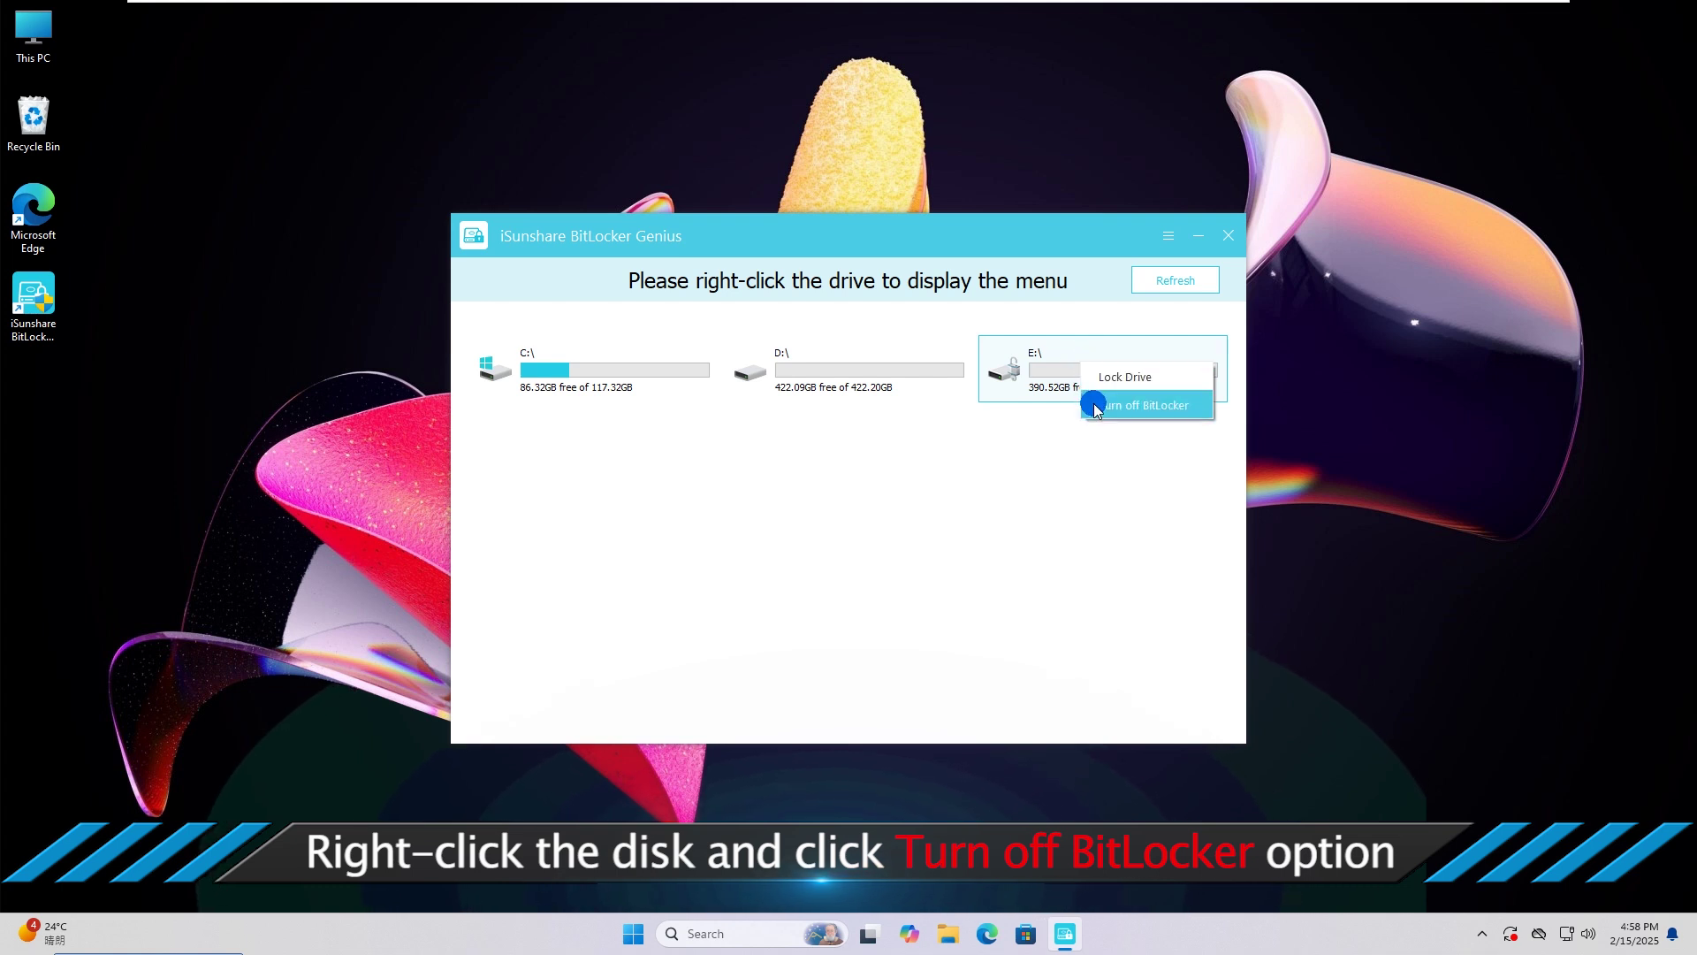
click(1140, 407)
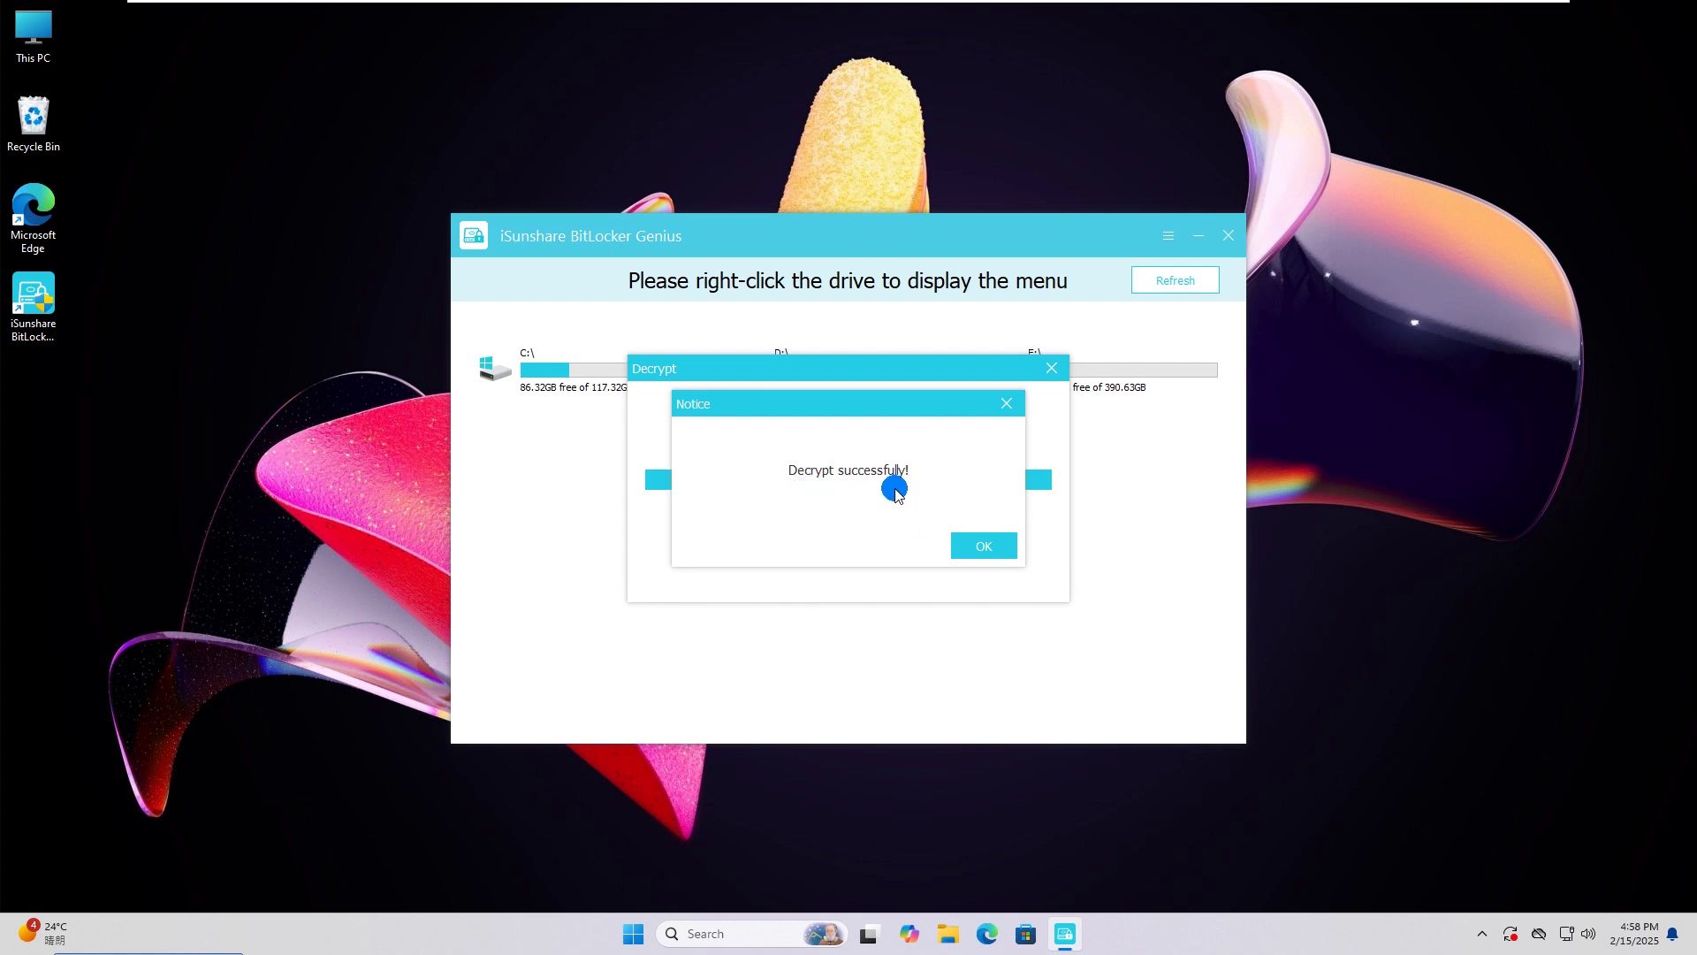
click(985, 541)
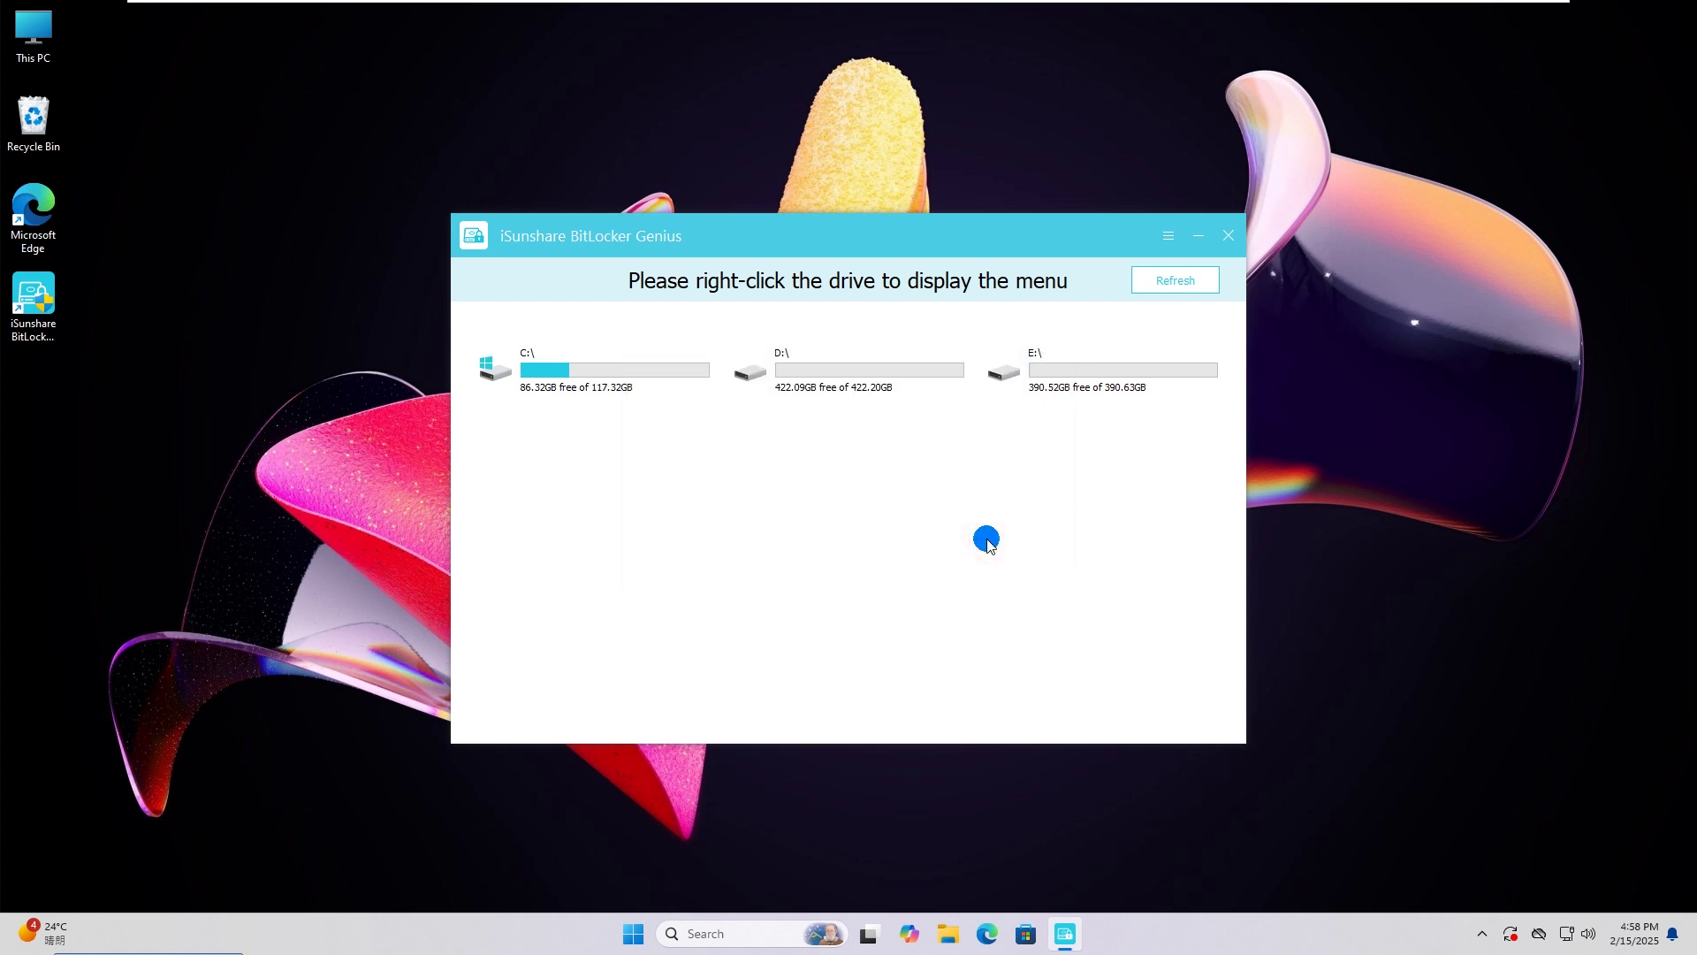